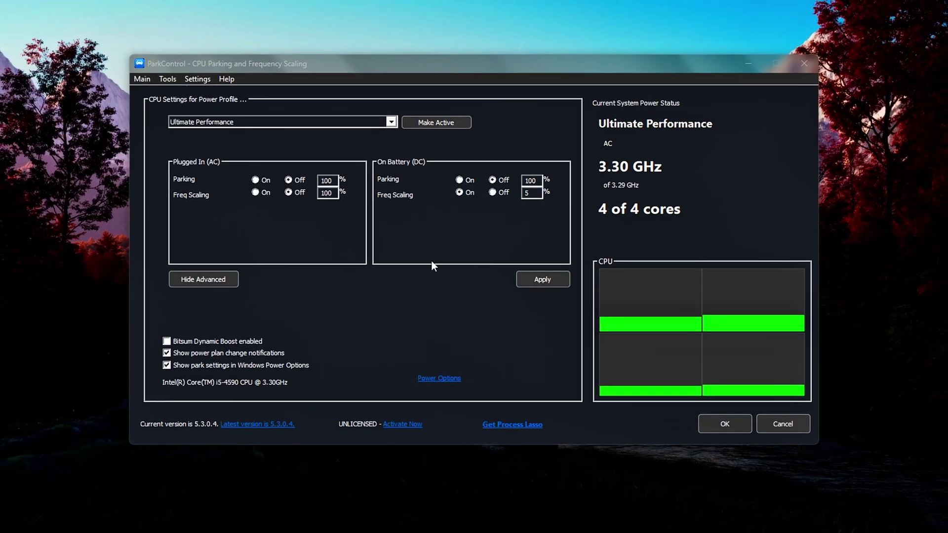
Step: Move the Dynamic Boost settings aside and install ParkControl, showing the installation details
left_click(166, 341)
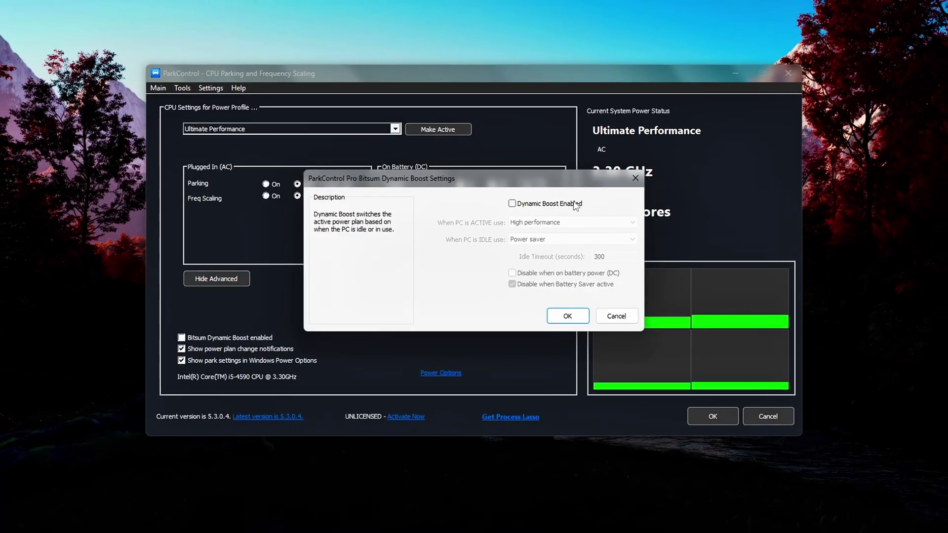
mouse_move(573, 179)
left_mouse_down()
mouse_move(540, 214)
mouse_move(616, 187)
mouse_move(587, 148)
mouse_move(549, 177)
mouse_move(550, 193)
mouse_move(577, 172)
left_mouse_up()
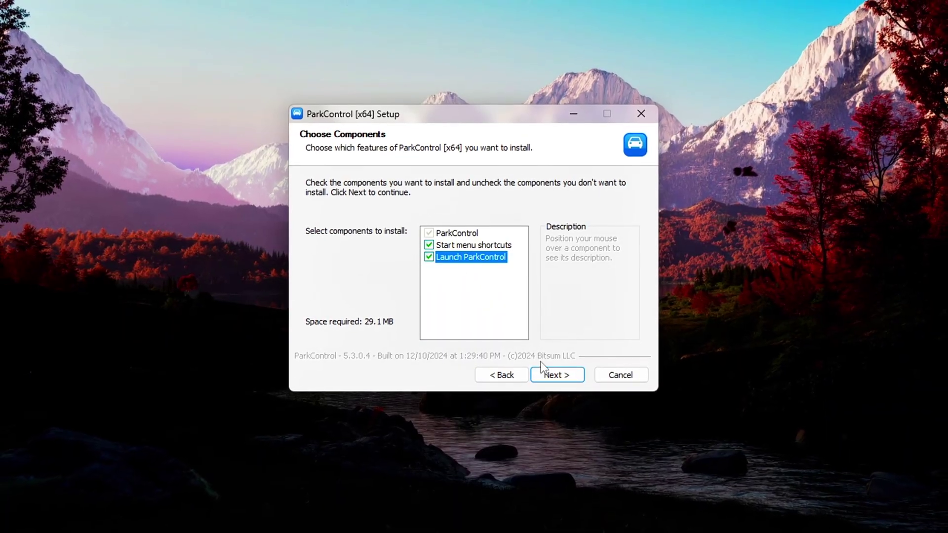
left_click(548, 372)
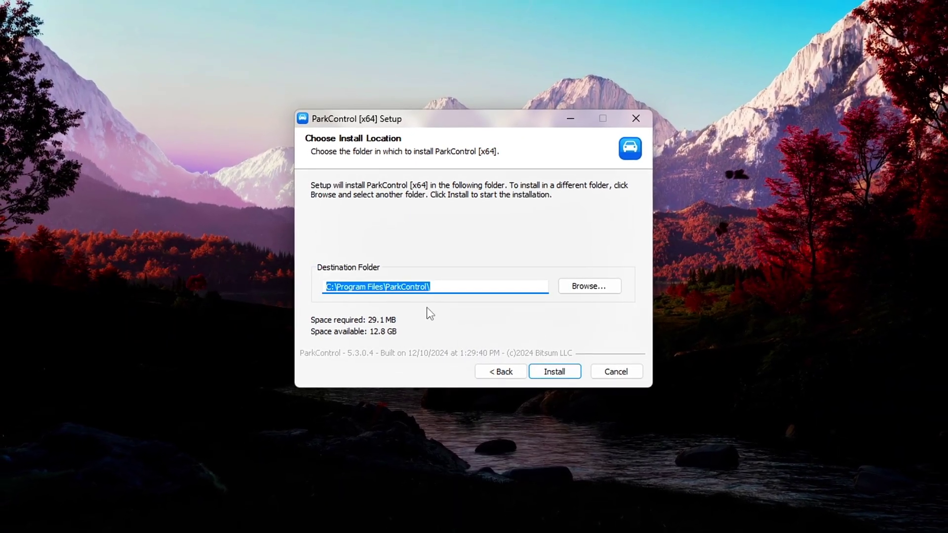
left_click(555, 372)
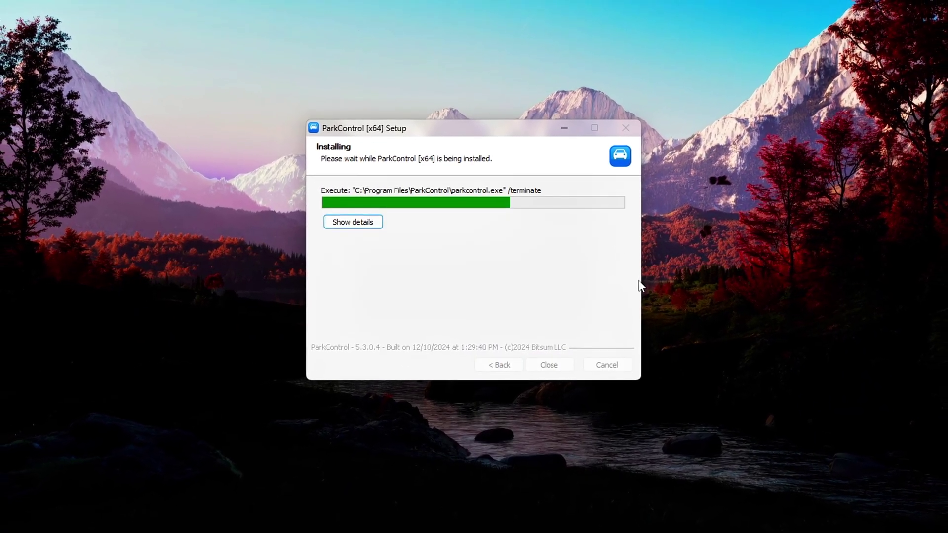
left_click(359, 226)
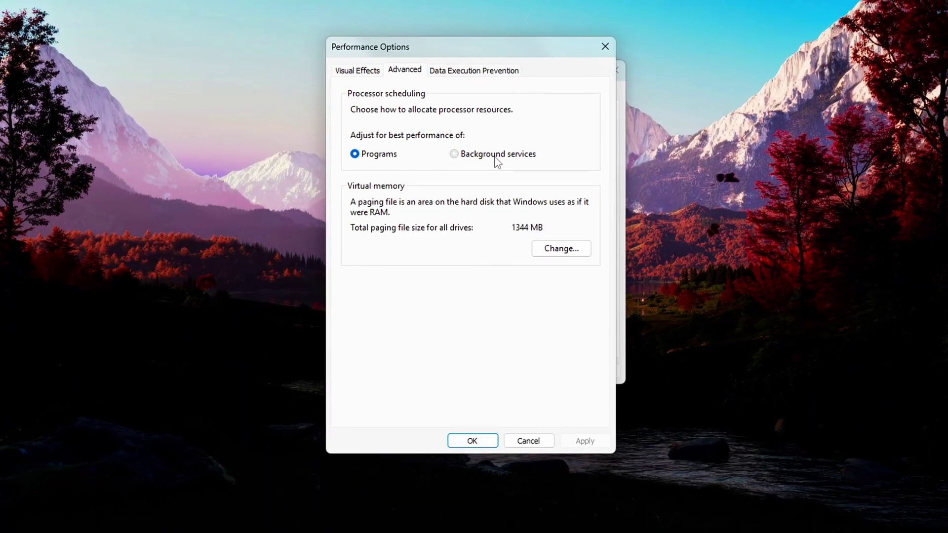
Step: Set processor scheduling to favour Programs and apply the change
left_click(454, 154)
left_click(377, 157)
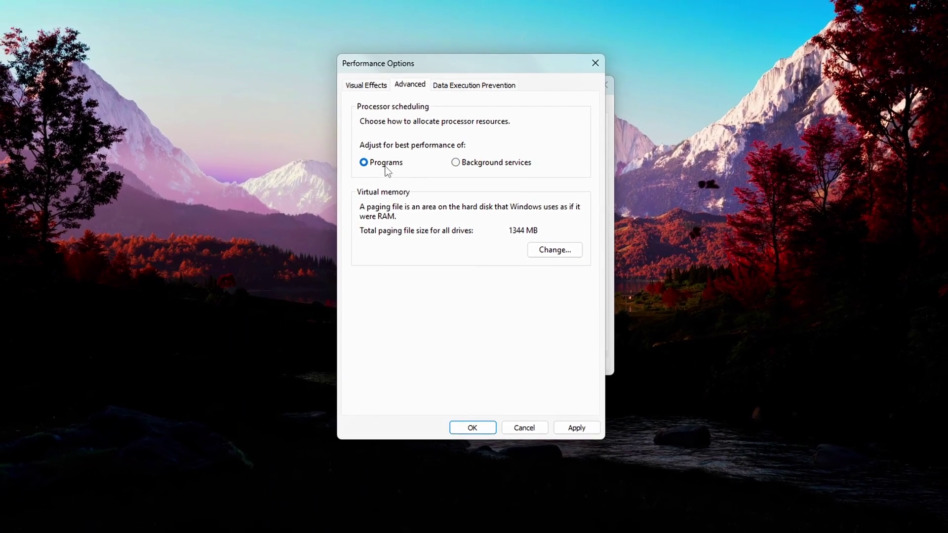
left_click(576, 427)
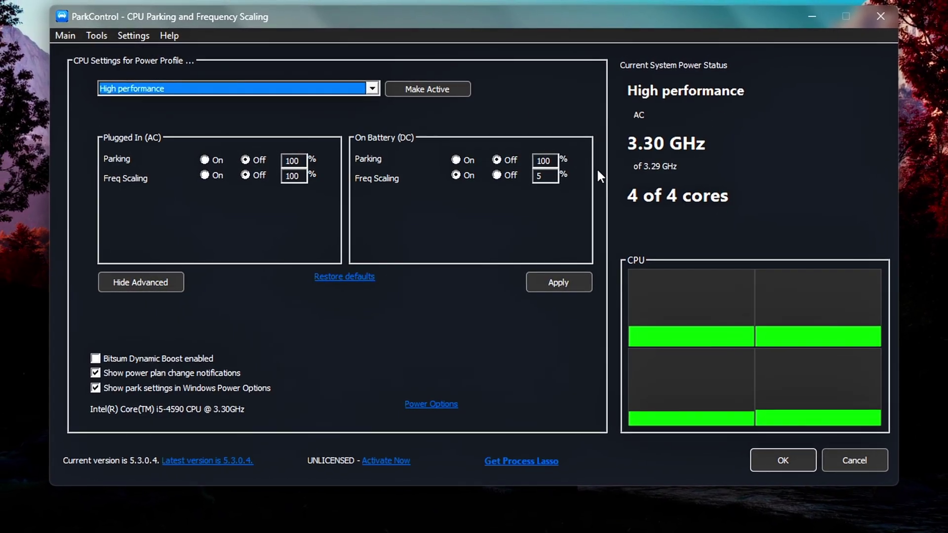
Step: Choose Ultimate Performance from the power plan list and make it active
left_click(372, 89)
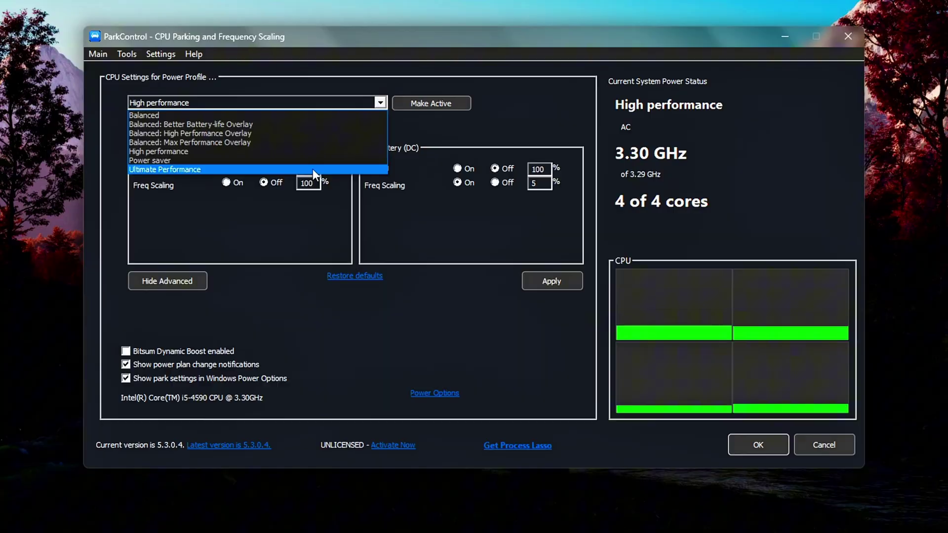
left_click(284, 169)
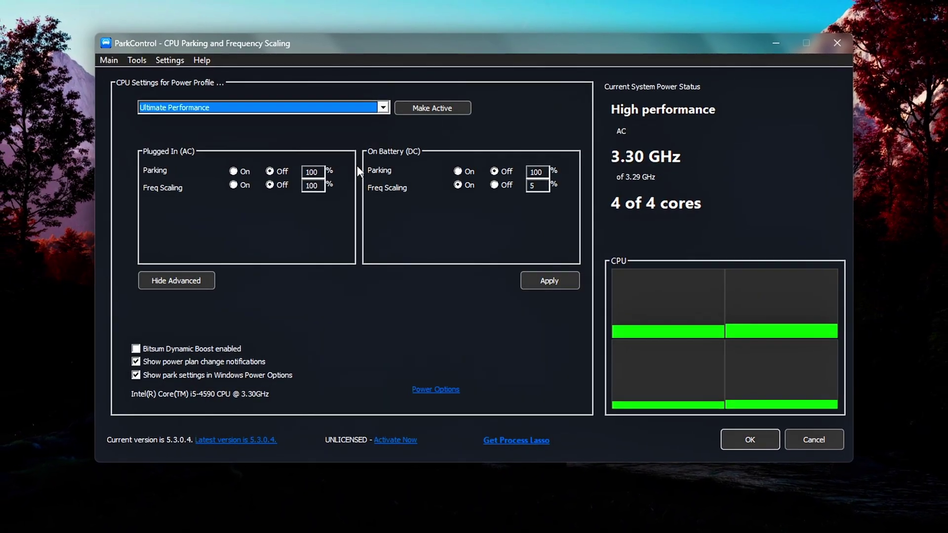
left_click(459, 110)
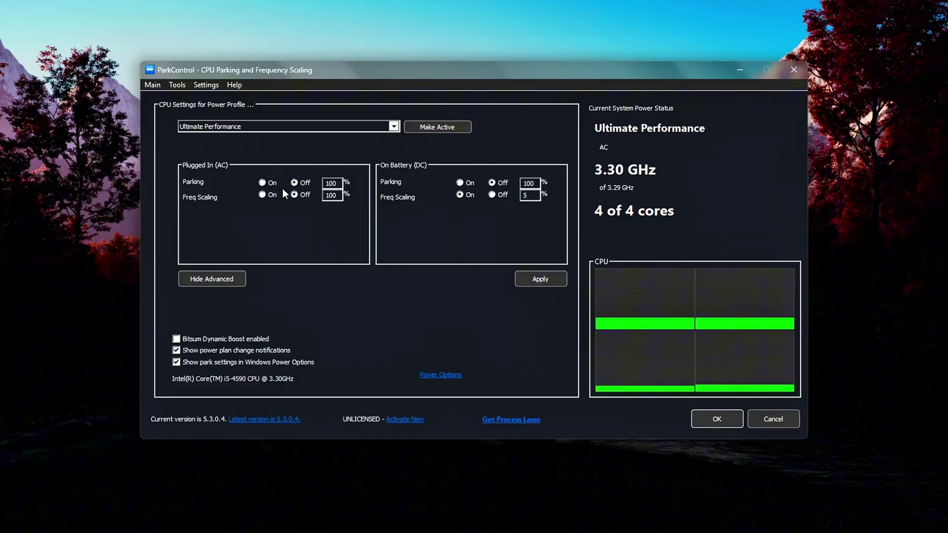
Step: Keep plugged-in frequency scaling off and set the plugged-in parking percentage to 100
left_click(262, 194)
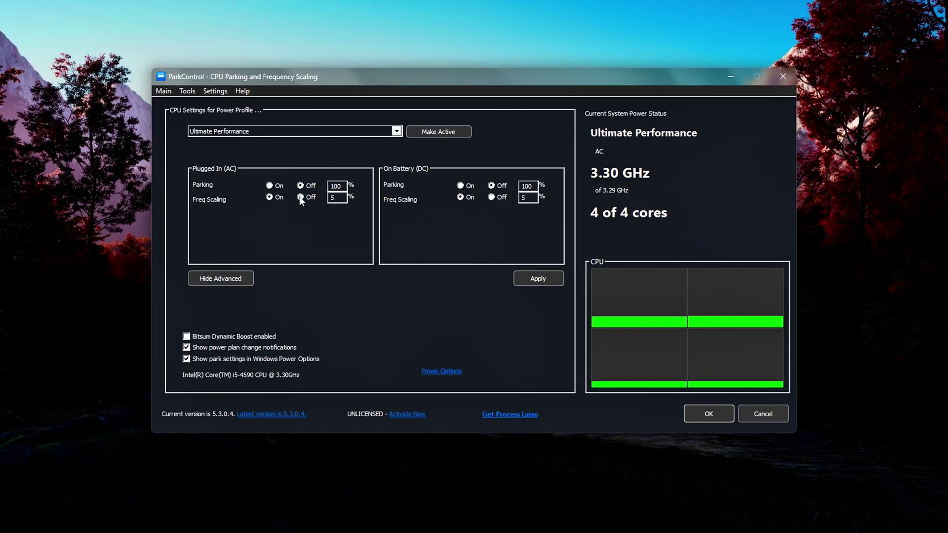
left_click(300, 197)
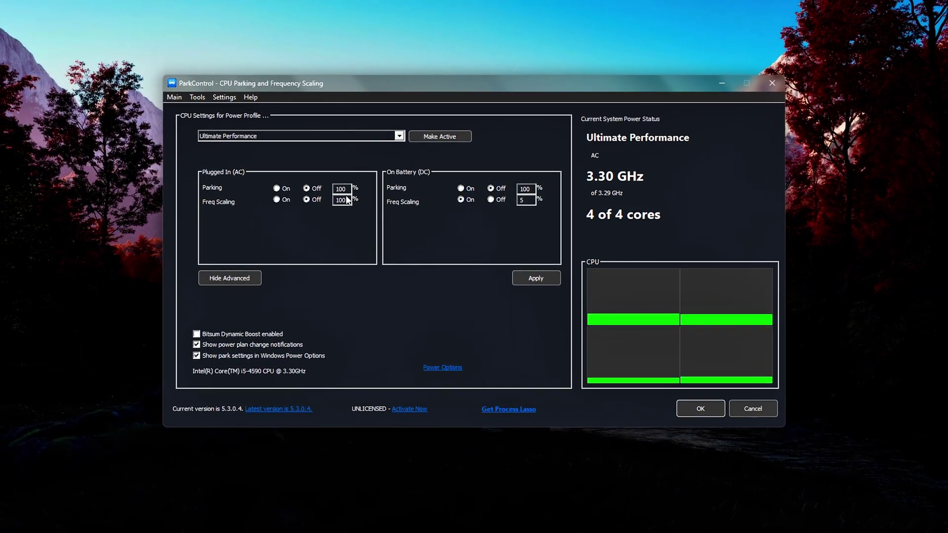
double_click(342, 189)
type("100")
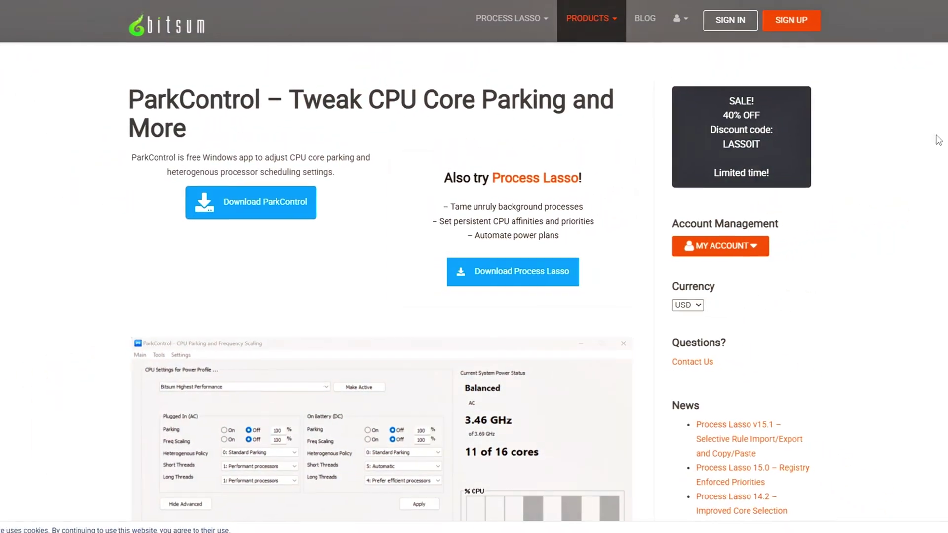
Step: Scroll through the Bitsum ParkControl download page
scroll(928, 143, "down", 4)
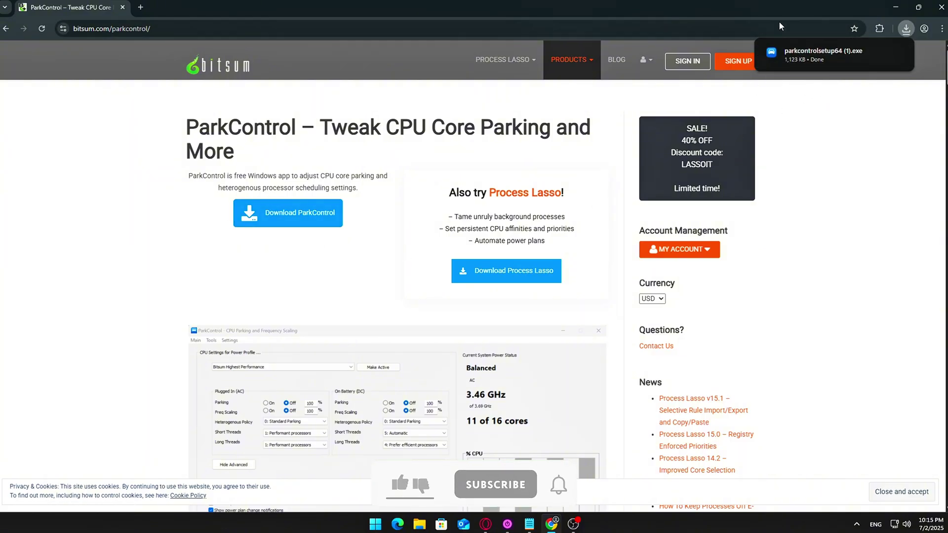
scroll(747, 167, "down", 10)
scroll(747, 166, "up", 5)
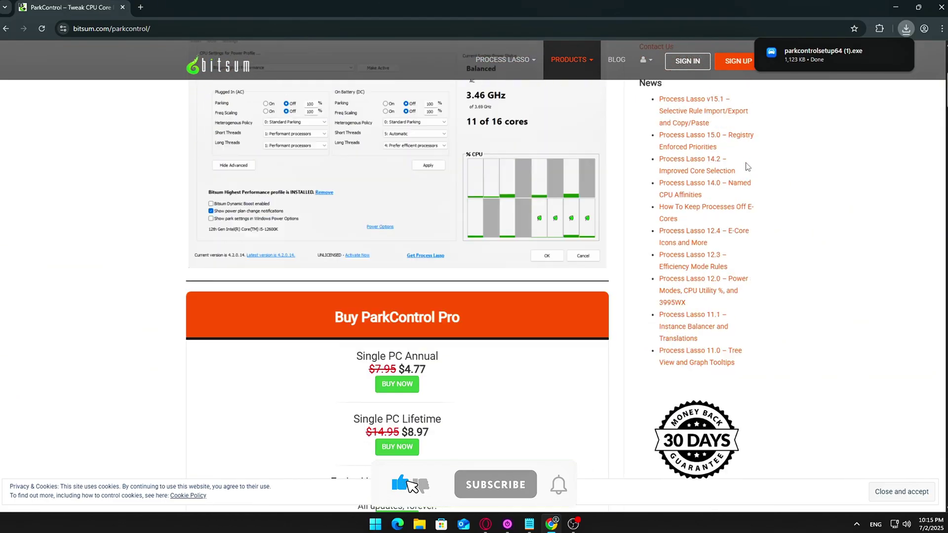
scroll(747, 166, "up", 3)
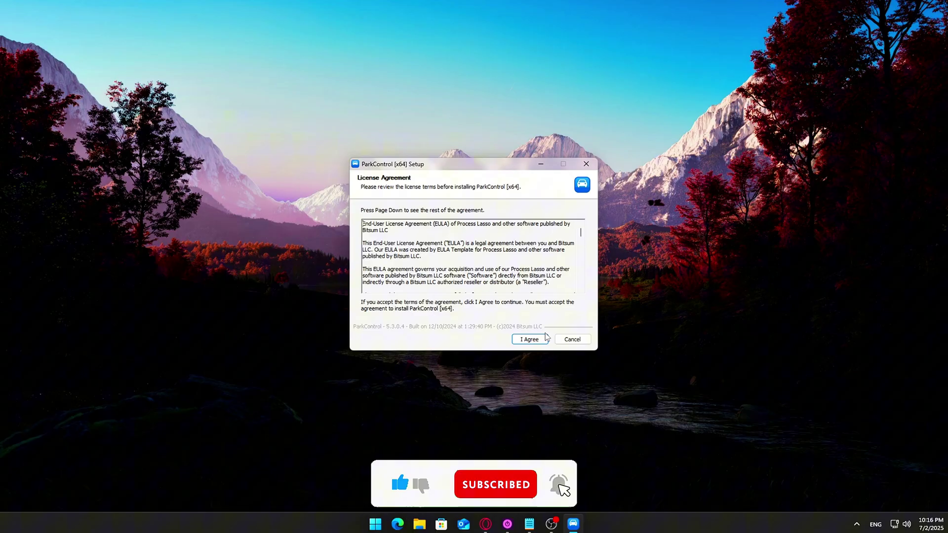
Step: Accept the licence, toggle Launch ParkControl, and install into C:\Program Files\ParkControl, showing details
left_click(529, 337)
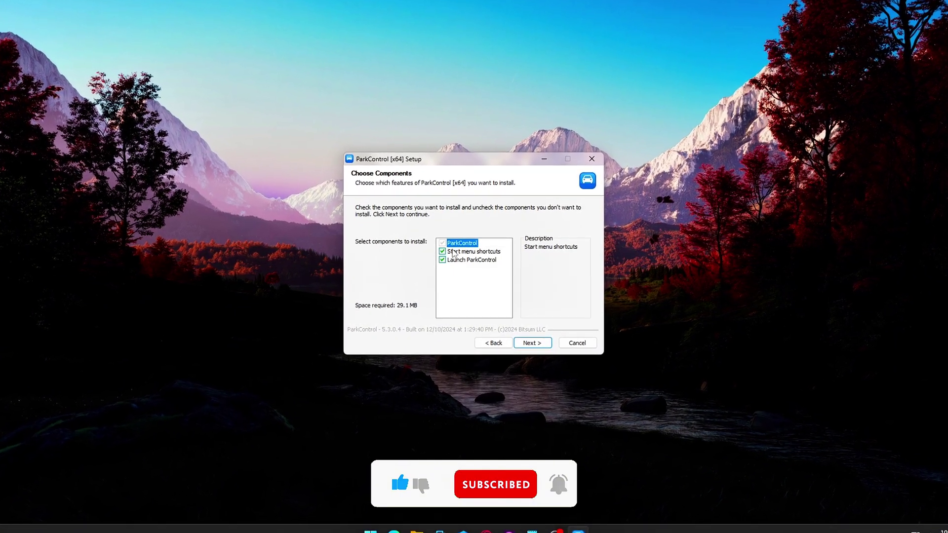
left_click(442, 260)
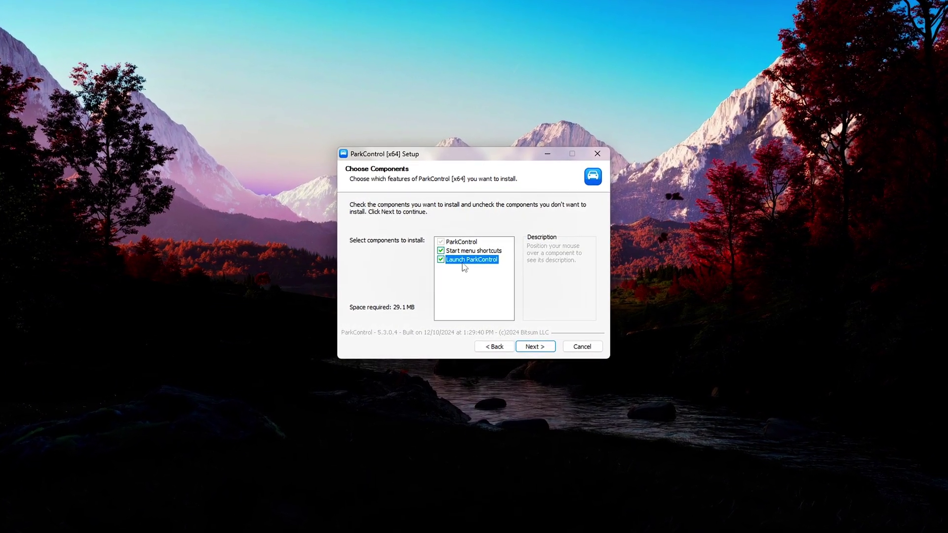
left_click(534, 346)
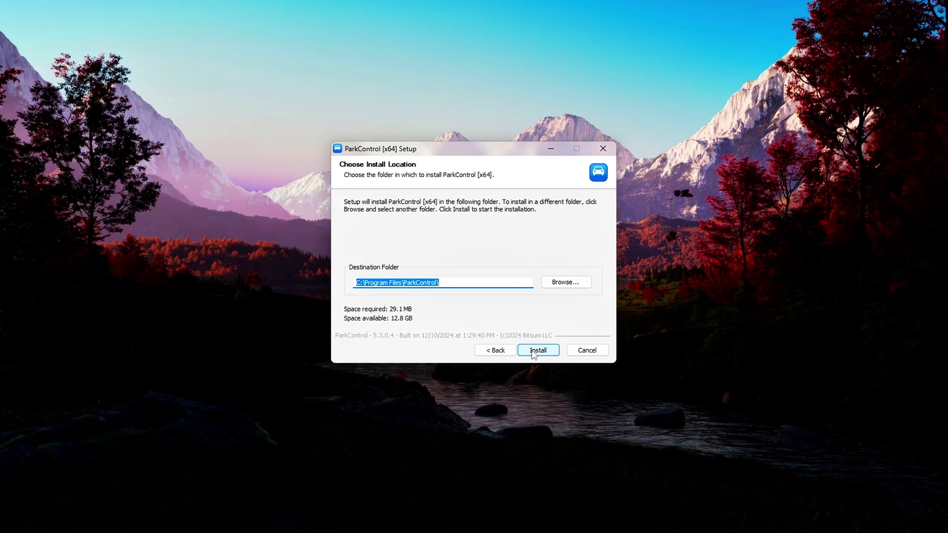
left_click(525, 351)
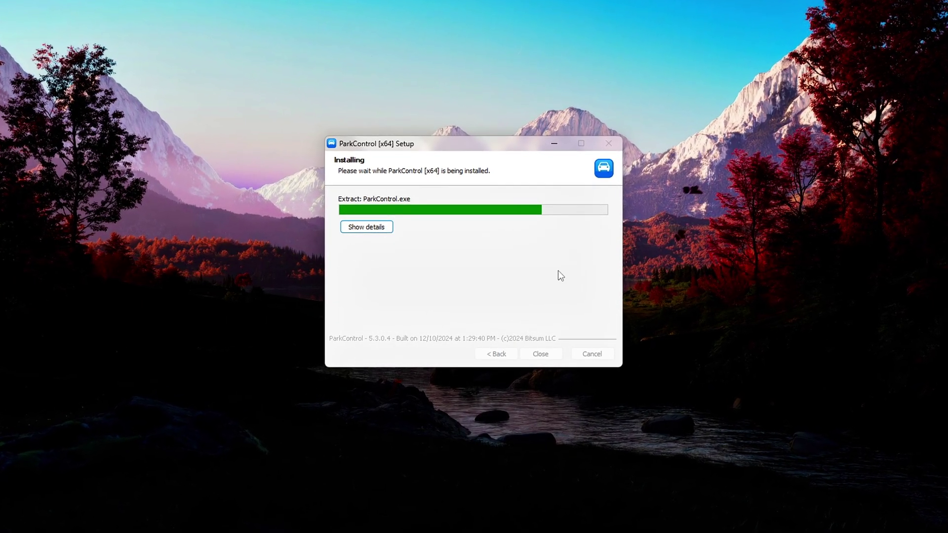
left_click(372, 229)
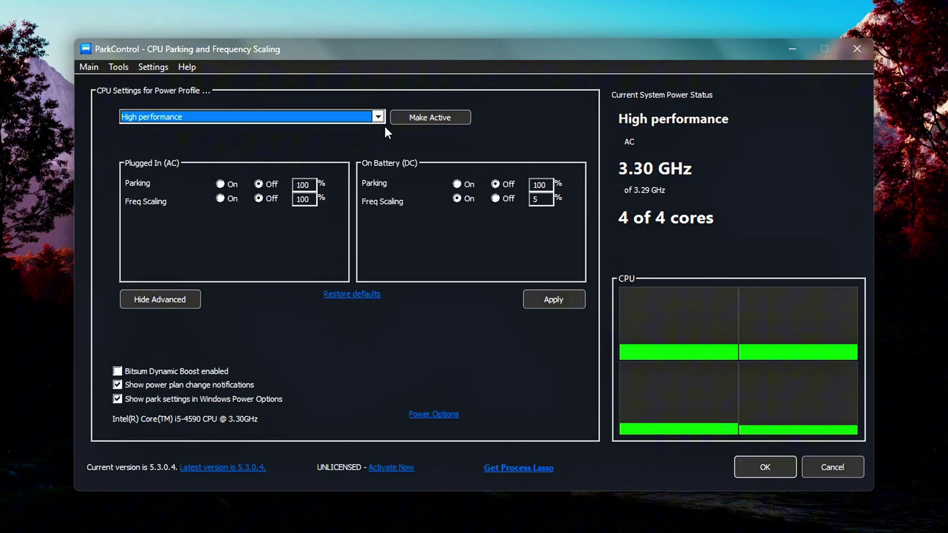
Step: Pick Ultimate Performance from the CPU Settings profile list and make it active
left_click(378, 117)
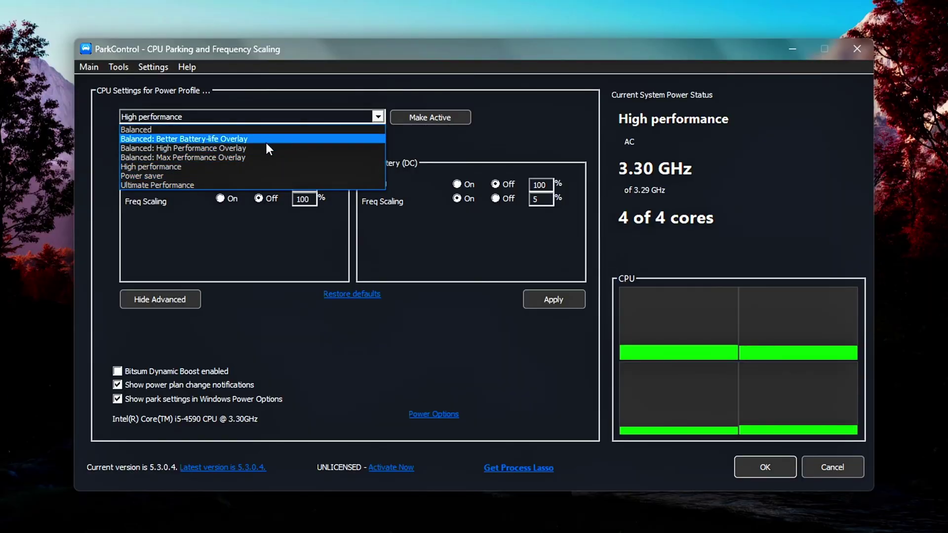
left_click(274, 184)
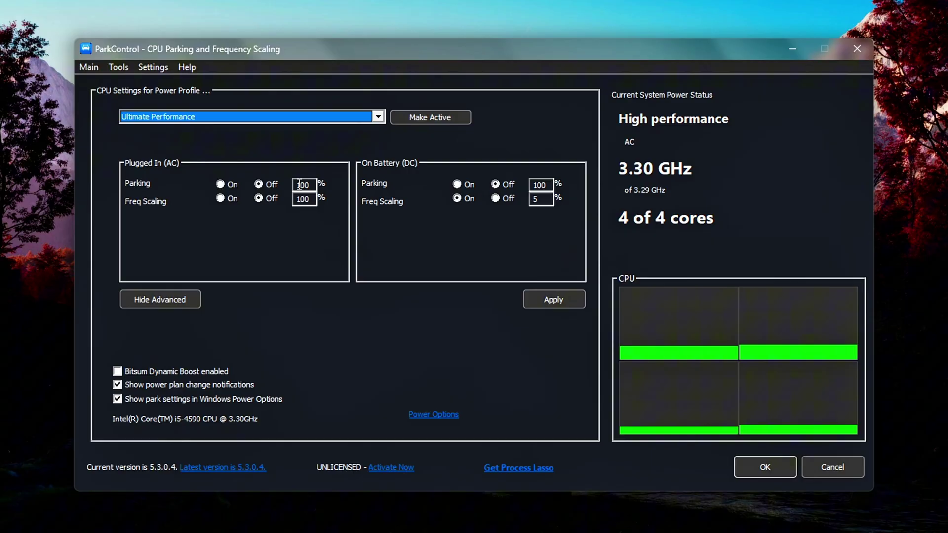
left_click(432, 117)
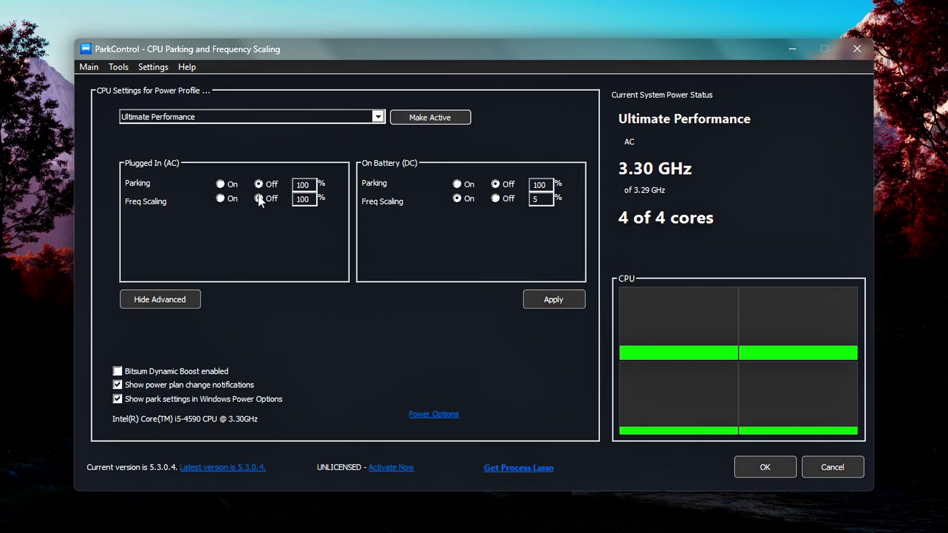
Step: Toggle the plugged-in Parking and Freq Scaling settings on the Ultimate Performance profile
left_click(221, 184)
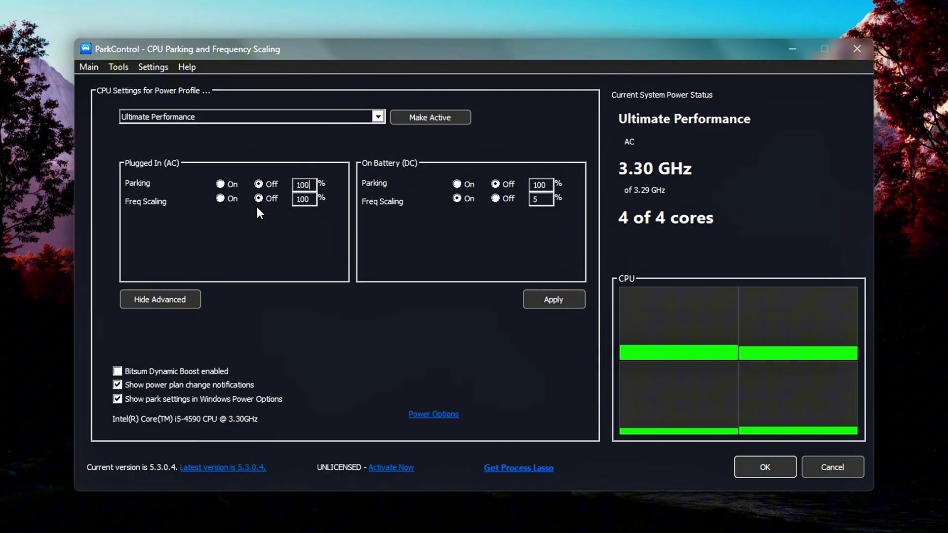
left_click(219, 198)
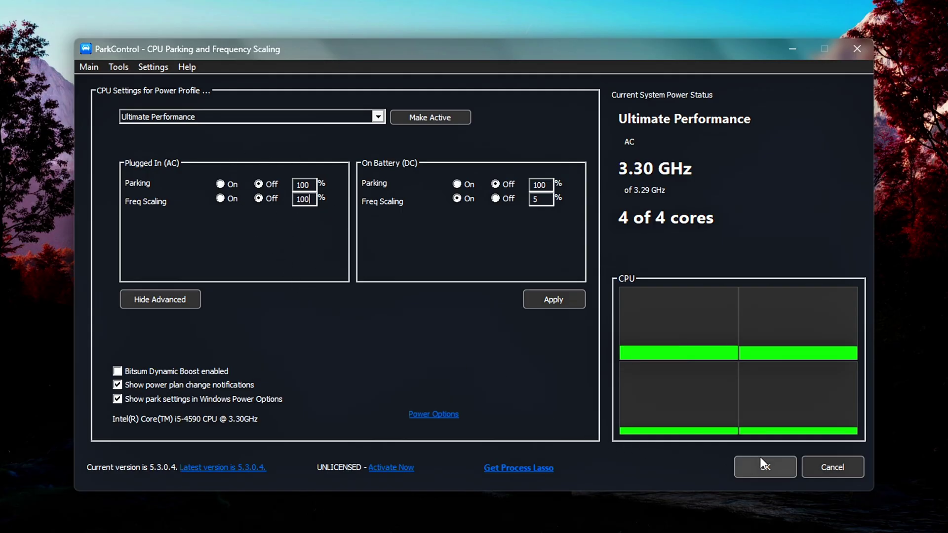
Step: Commit the edited profile settings and confirm Yes to save the changes
left_click(741, 467)
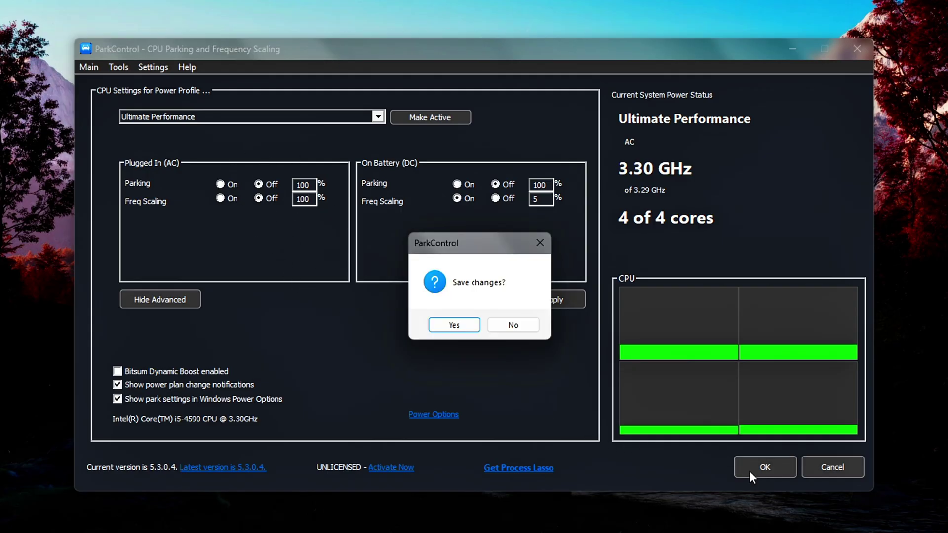
left_click(463, 332)
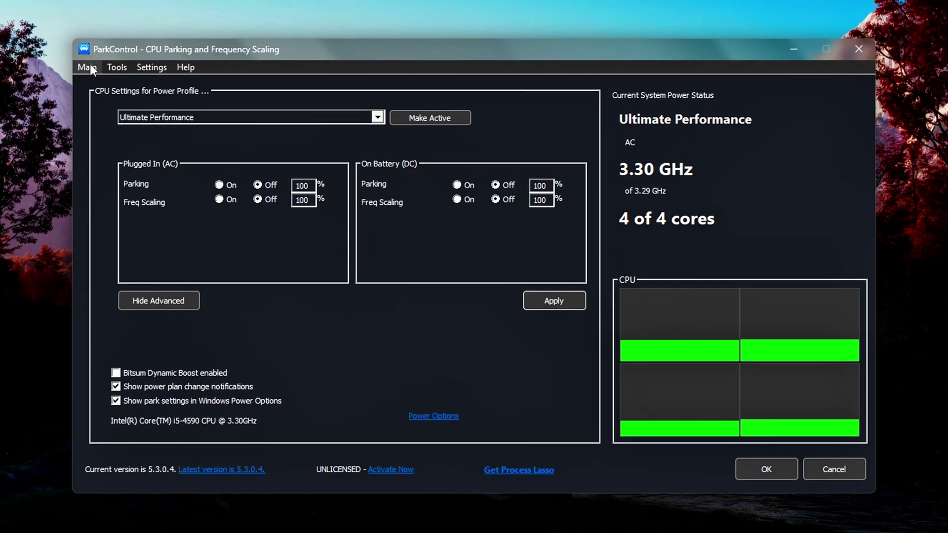
Step: Set Ultimate Performance as the active power profile from the Main menu, then close ParkControl
left_click(97, 71)
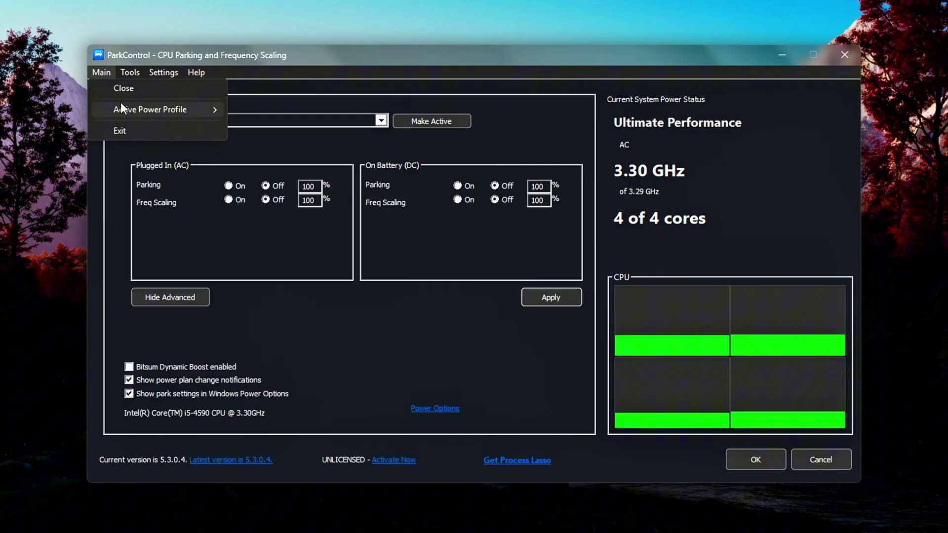
mouse_move(148, 109)
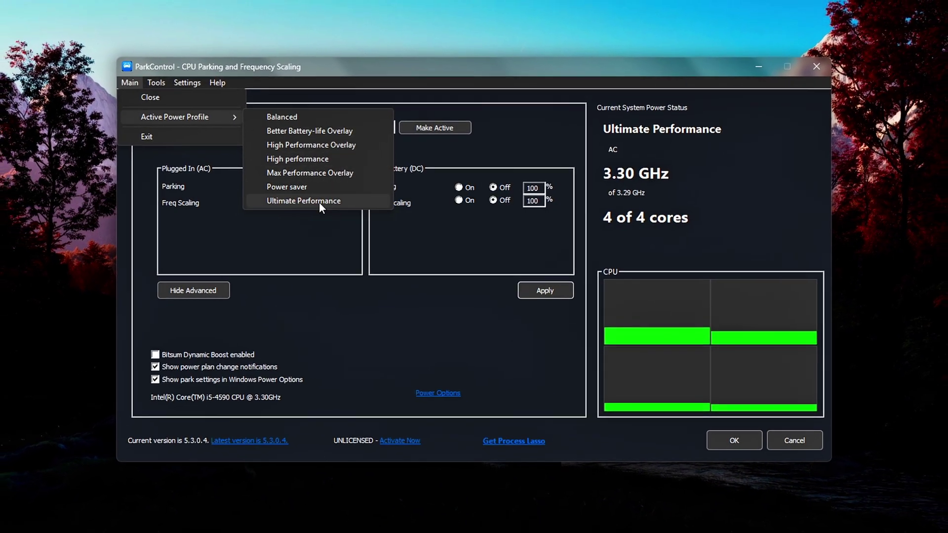
left_click(319, 203)
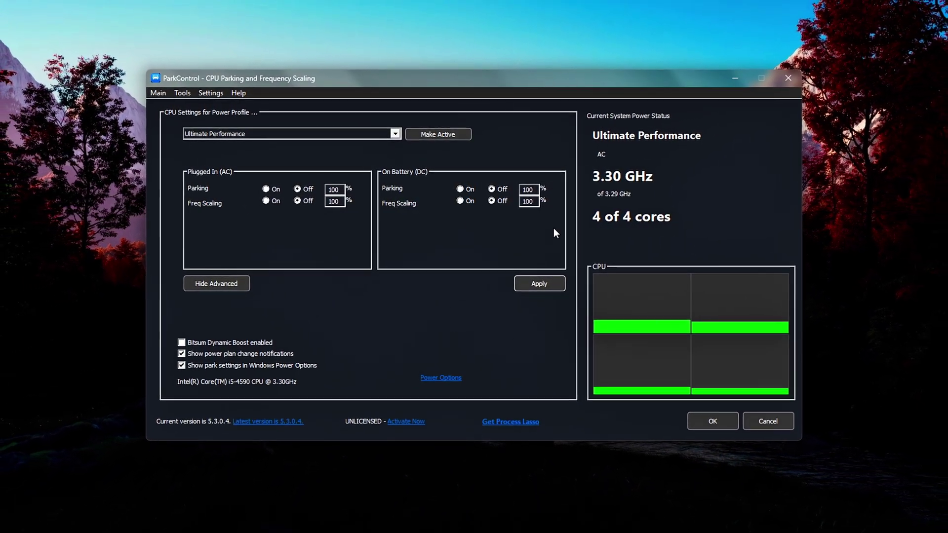
left_click(158, 93)
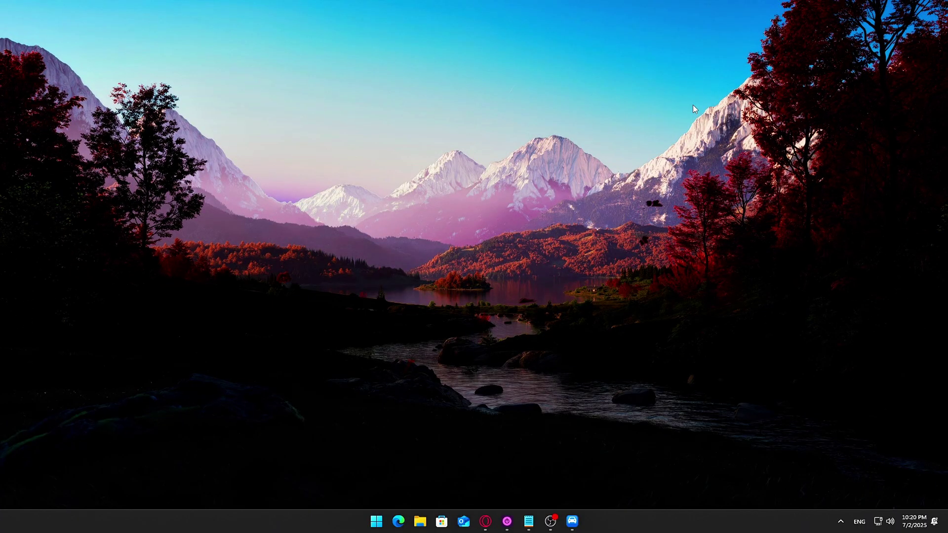
Step: Launch Command Prompt from a Start search for CM and centre its window
key("super")
type("CMD")
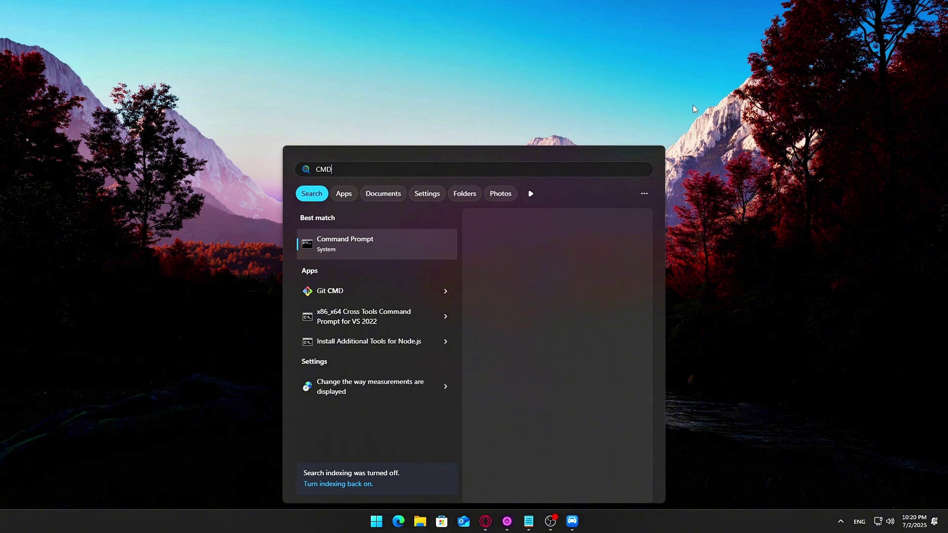
key("Return")
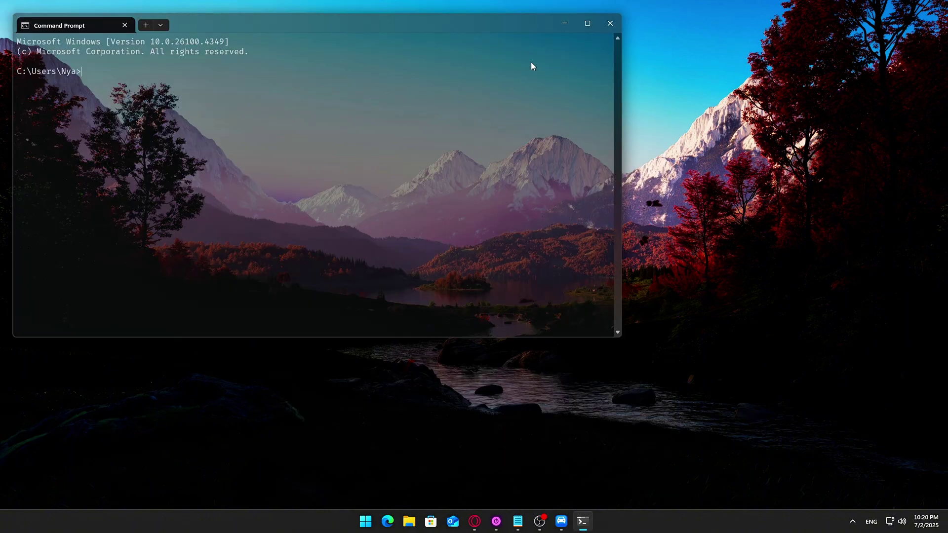
left_click_drag(447, 29, 629, 92)
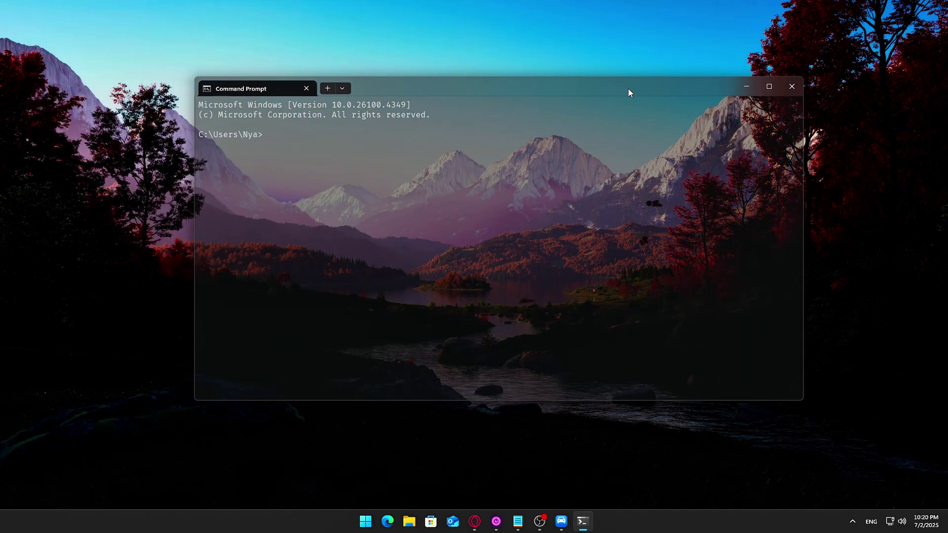
Step: Run powercfg -duplicatescheme e9a42b02-d5df-448d-aa00-03f14749eb61 to create the Ultimate Performance scheme
left_click_drag(582, 133, 487, 135)
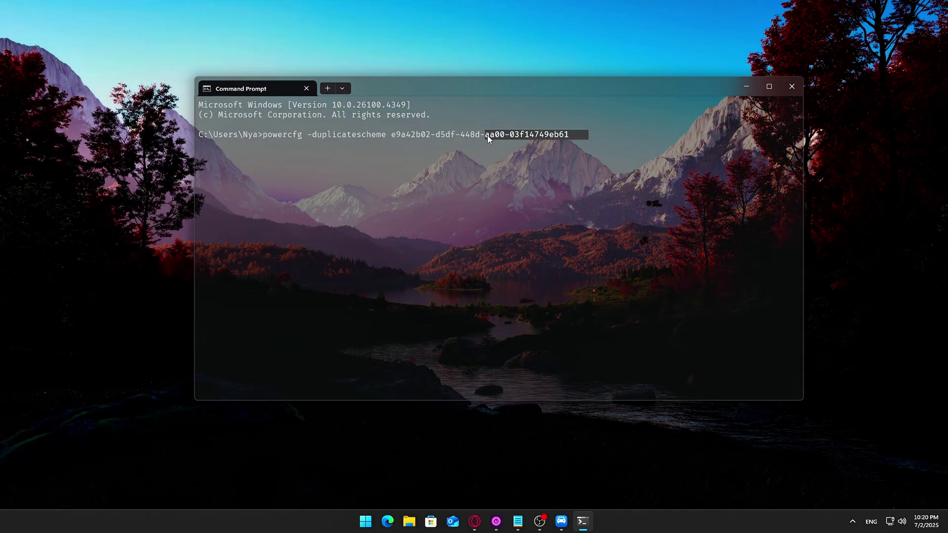
left_click(499, 136)
key("Return")
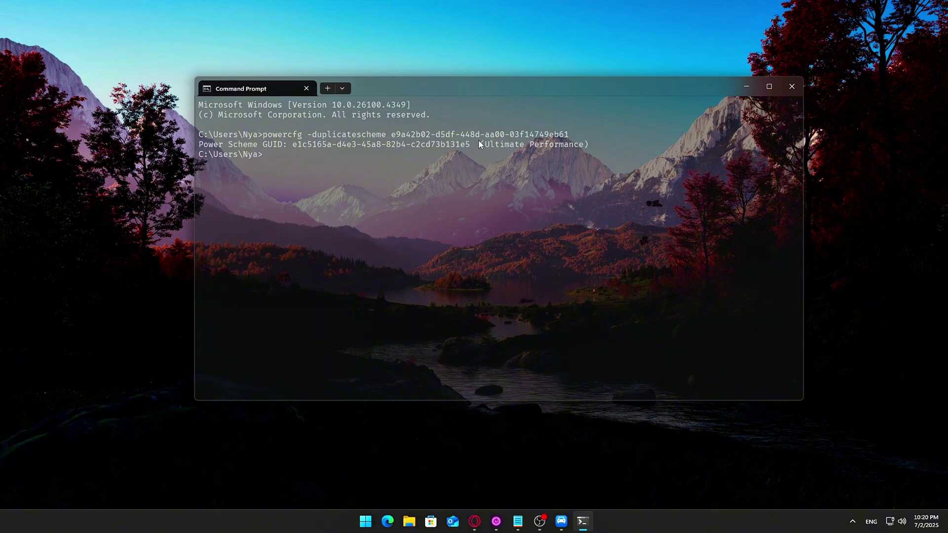
left_click_drag(481, 145, 612, 142)
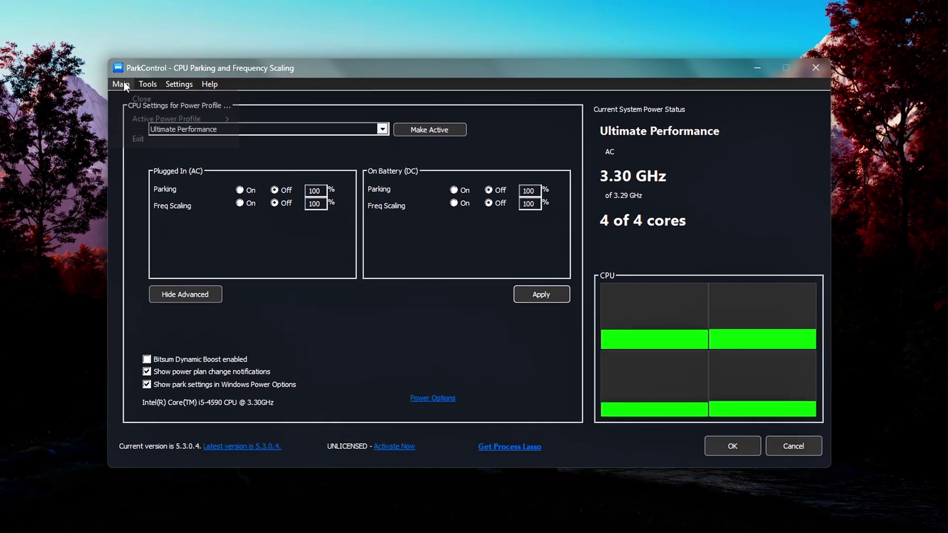
Step: Make Ultimate Performance the active plan via Active Power Profile, then reopen that menu
left_click(124, 82)
mouse_move(153, 117)
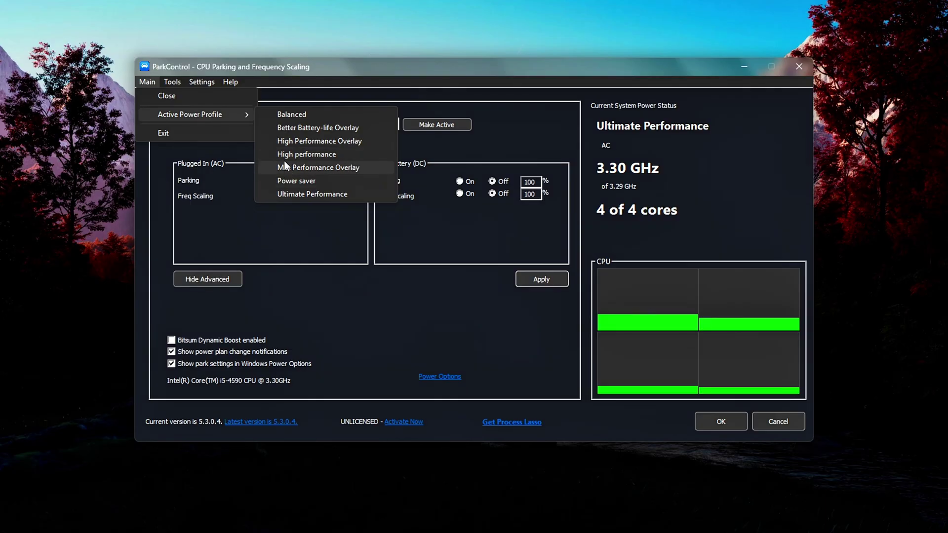
left_click(327, 194)
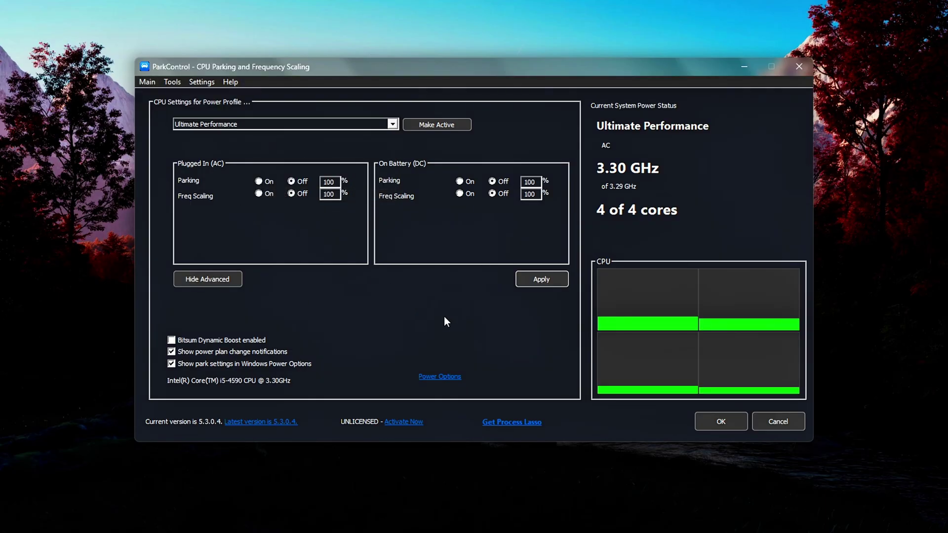
left_click(147, 82)
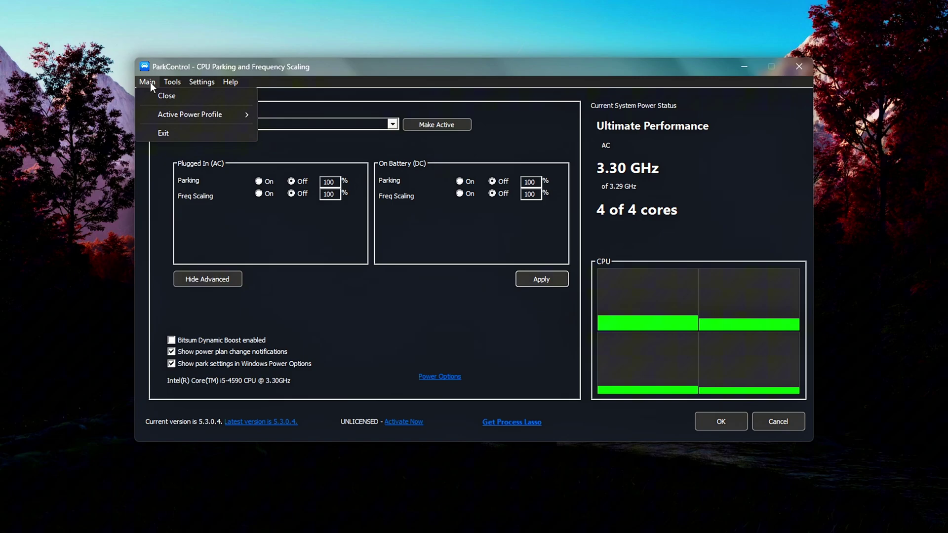
Step: Activate Power saver from the menu, then reactivate the displayed Ultimate Performance profile
mouse_move(241, 118)
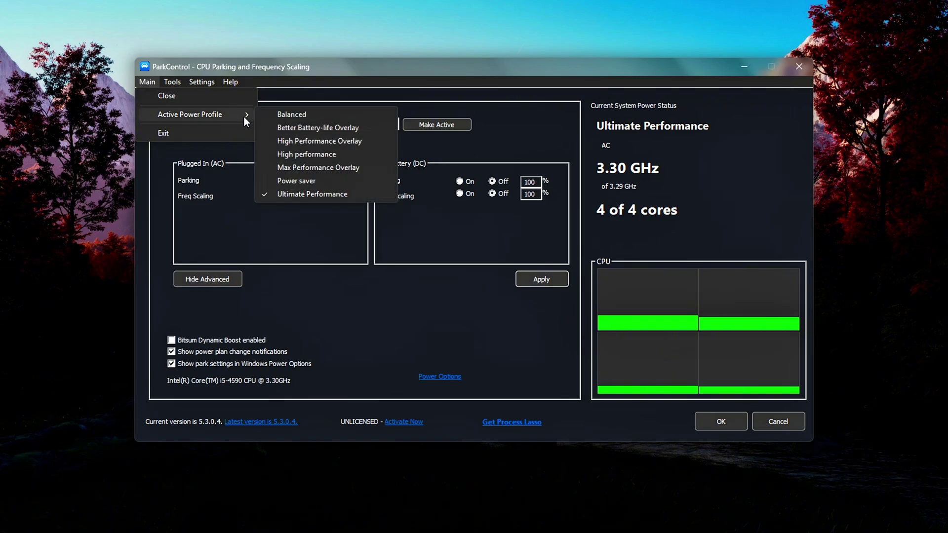
left_click(292, 180)
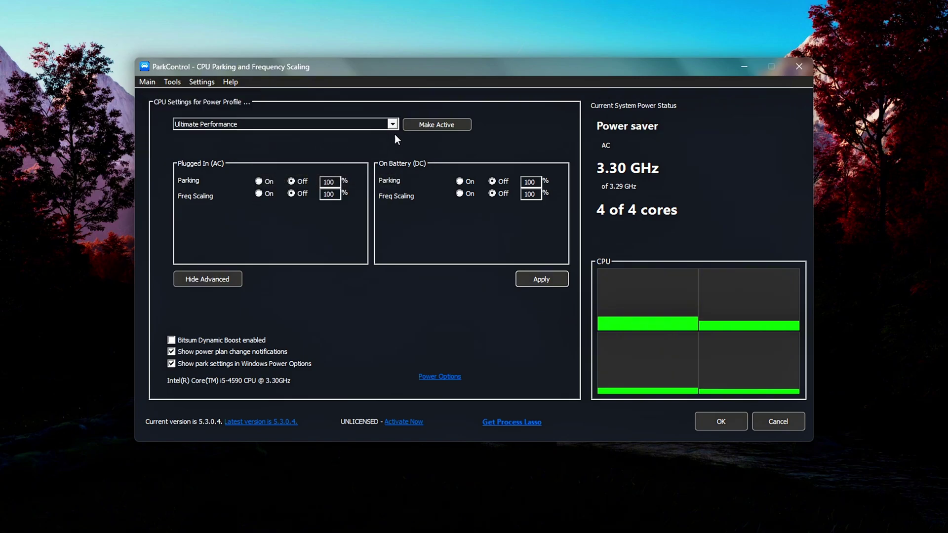
left_click(433, 124)
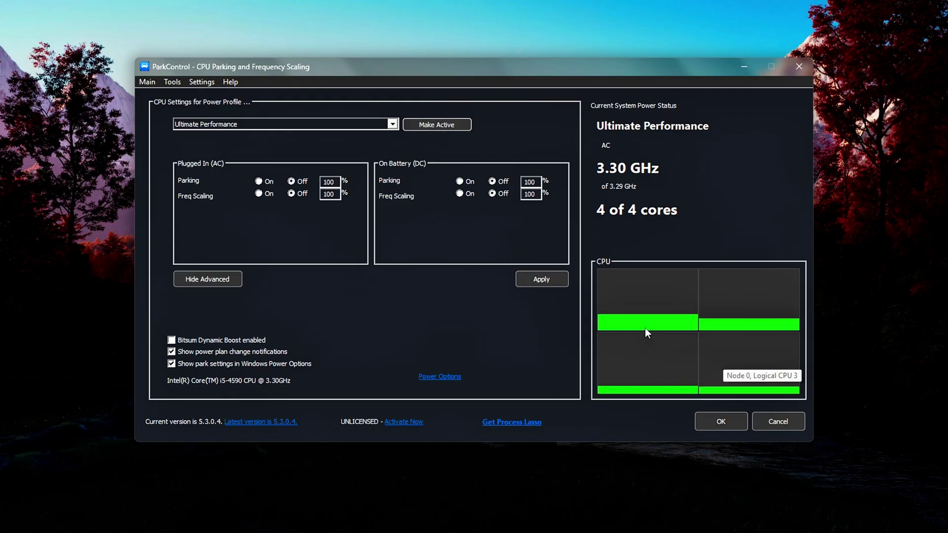
Step: Choose Power saver in the profile list and make it the active plan
left_click(393, 126)
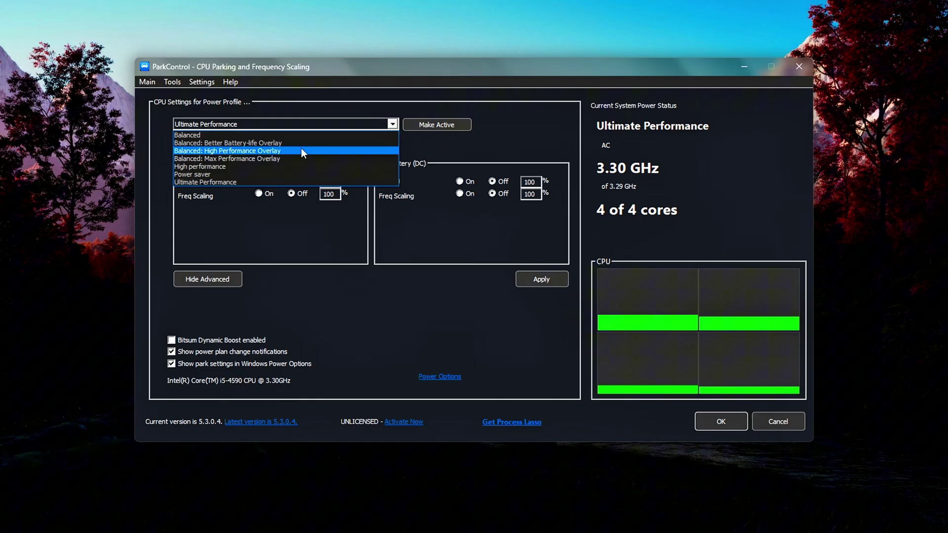
left_click(277, 173)
left_click(416, 126)
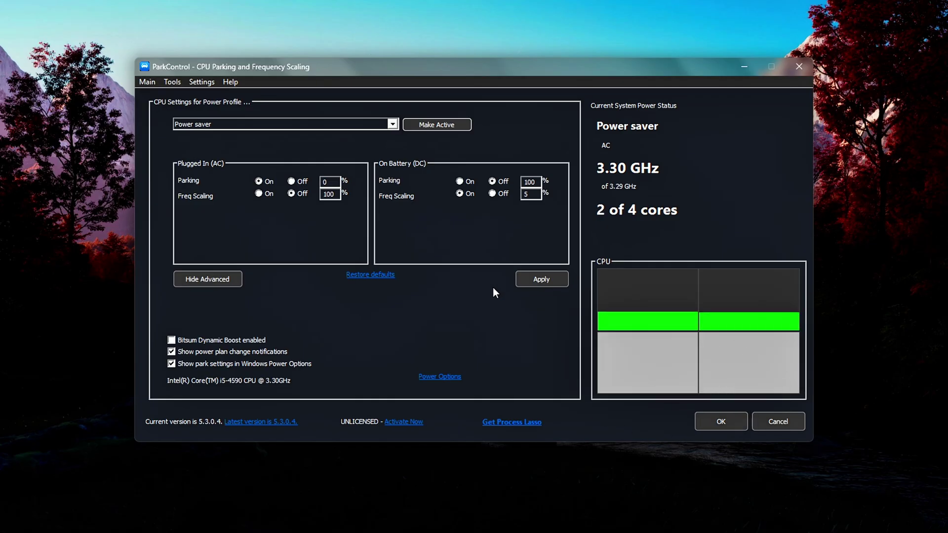
Step: Reselect Ultimate Performance for editing and make it the active plan again from the menu
left_click(392, 124)
left_click(324, 182)
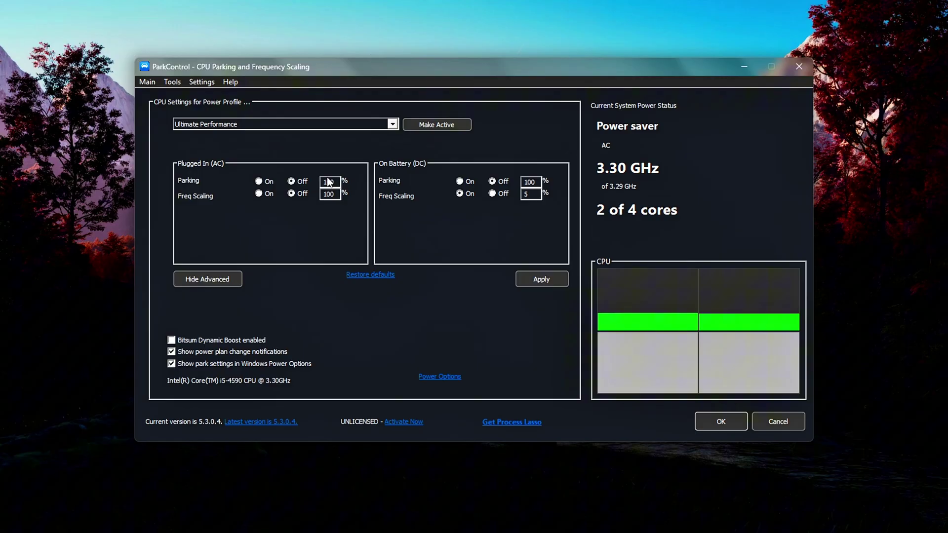
left_click(146, 82)
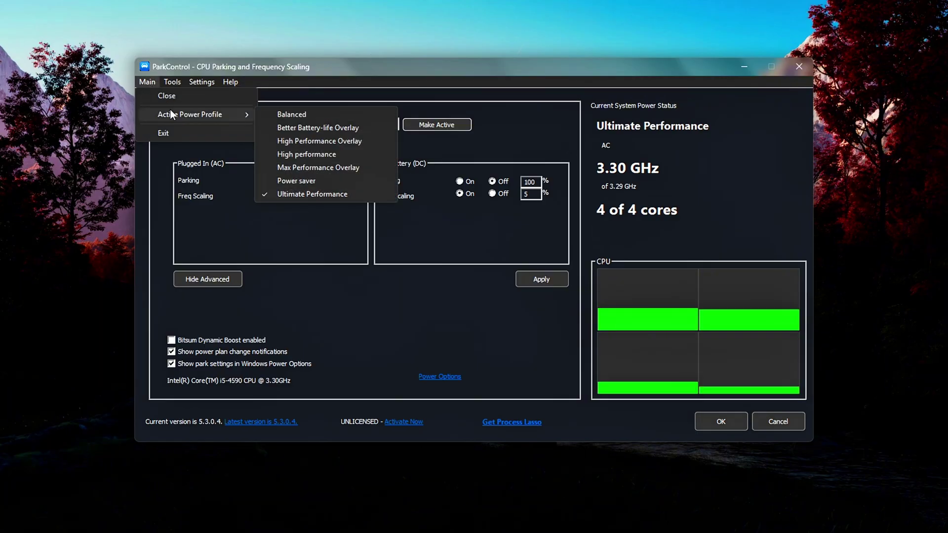
left_click(310, 194)
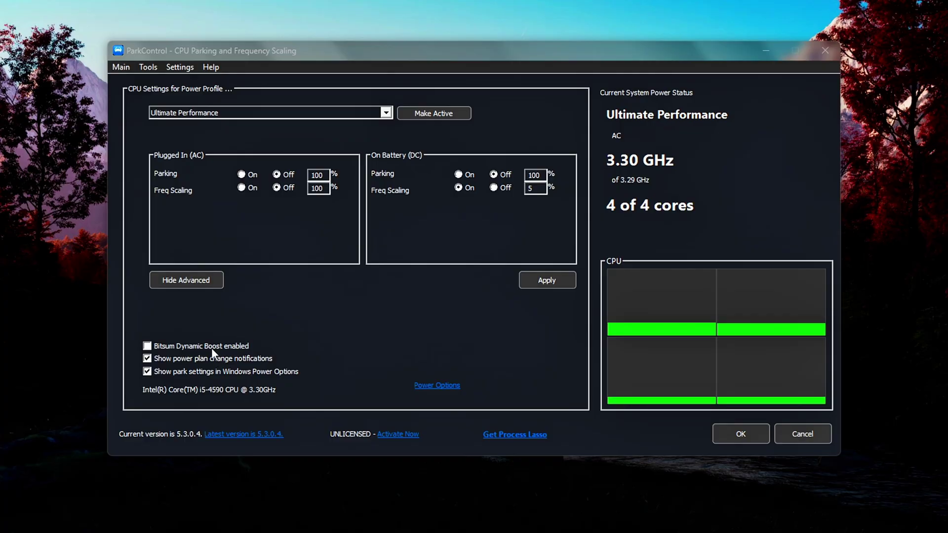
Step: Open ParkControl's Dynamic Boost settings, move the dialog aside, and tick Dynamic Boost Enabled
left_click(213, 348)
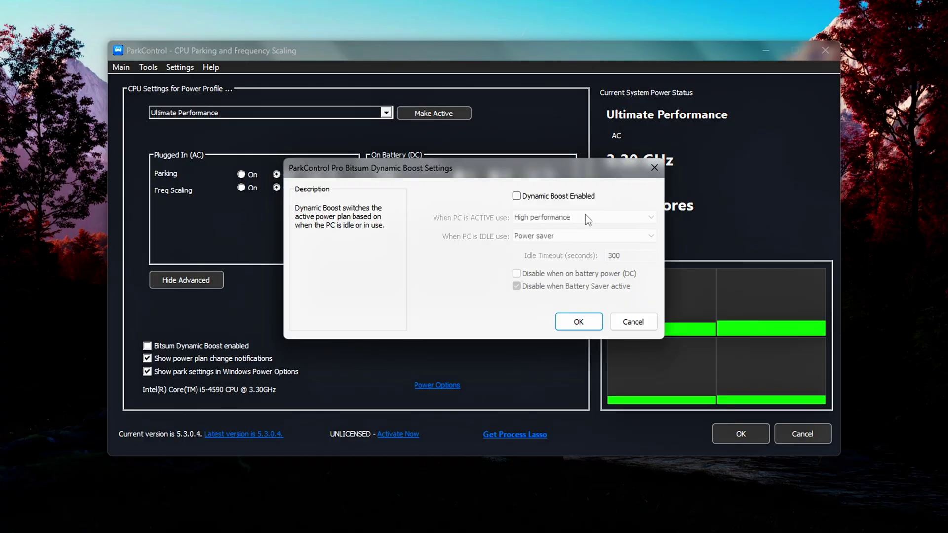
left_click_drag(582, 163, 603, 149)
left_click(544, 188)
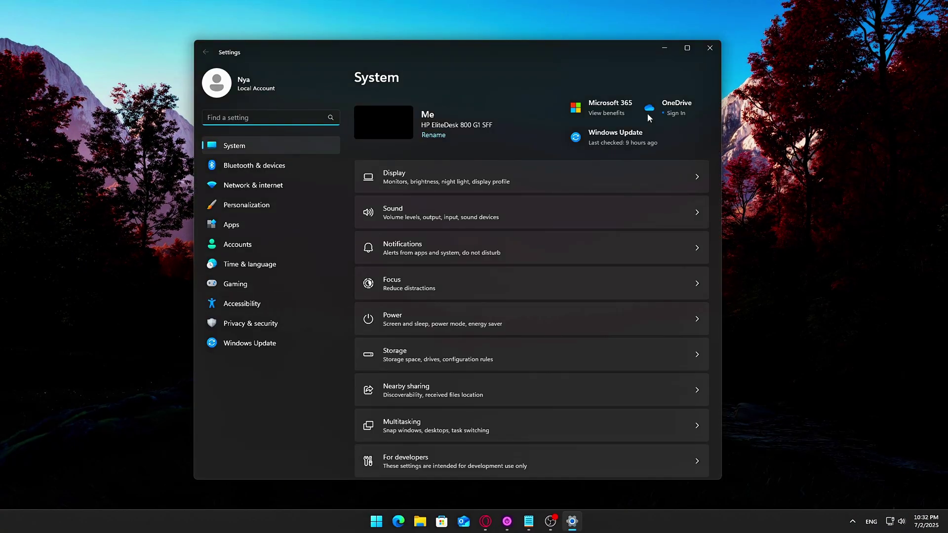
Step: Under Gaming › Game Bar, switch the controller option on and then back off
left_click(299, 284)
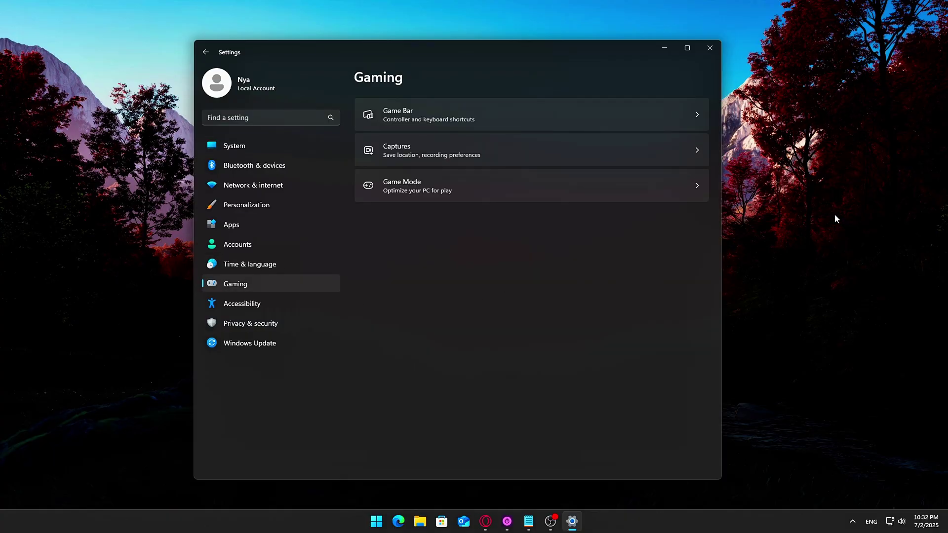
left_click(648, 118)
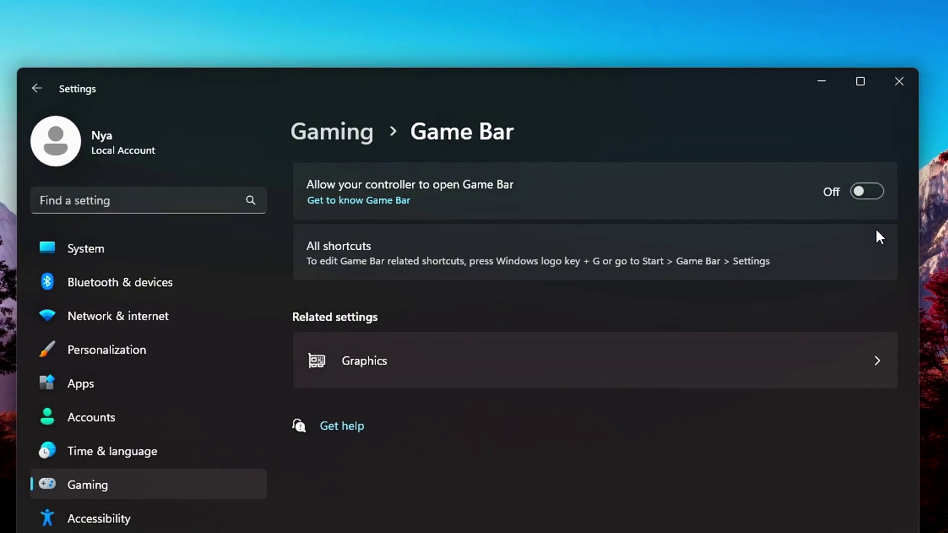
left_click(856, 190)
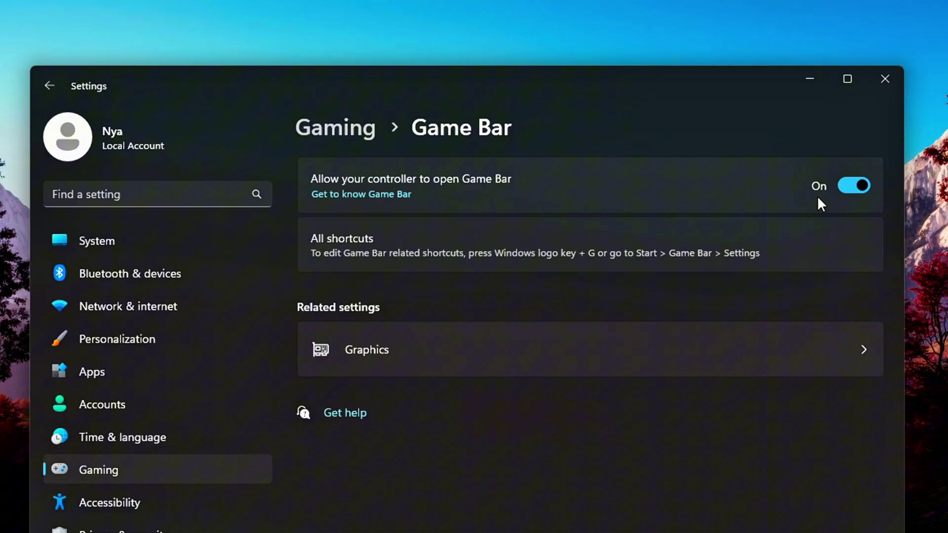
left_click(858, 182)
Step: Look at the Captures page, then toggle Game Mode on and back off
left_click(371, 123)
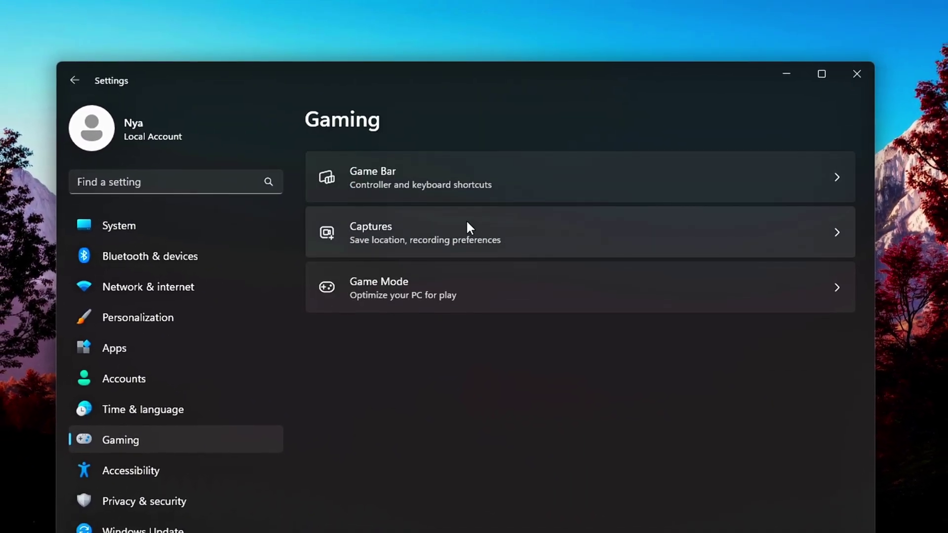
left_click(474, 232)
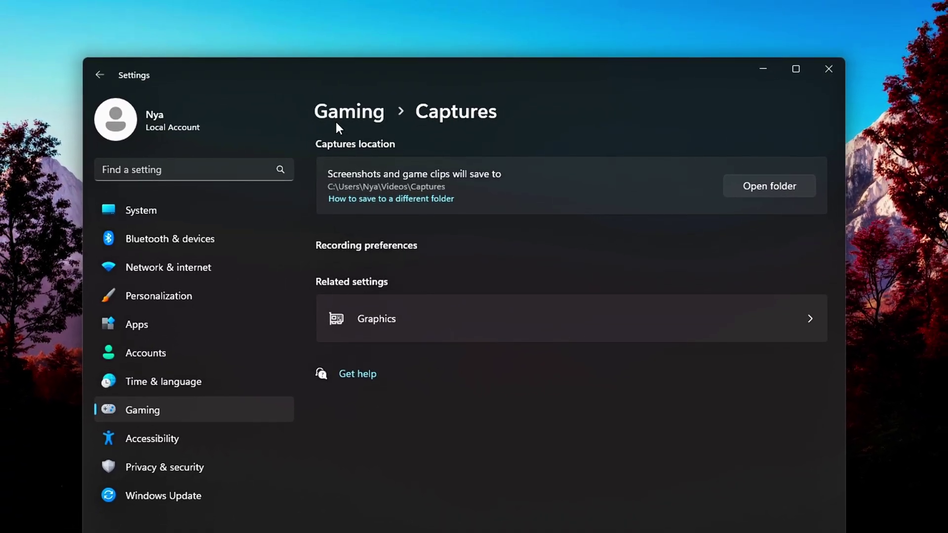
left_click(341, 117)
left_click(419, 262)
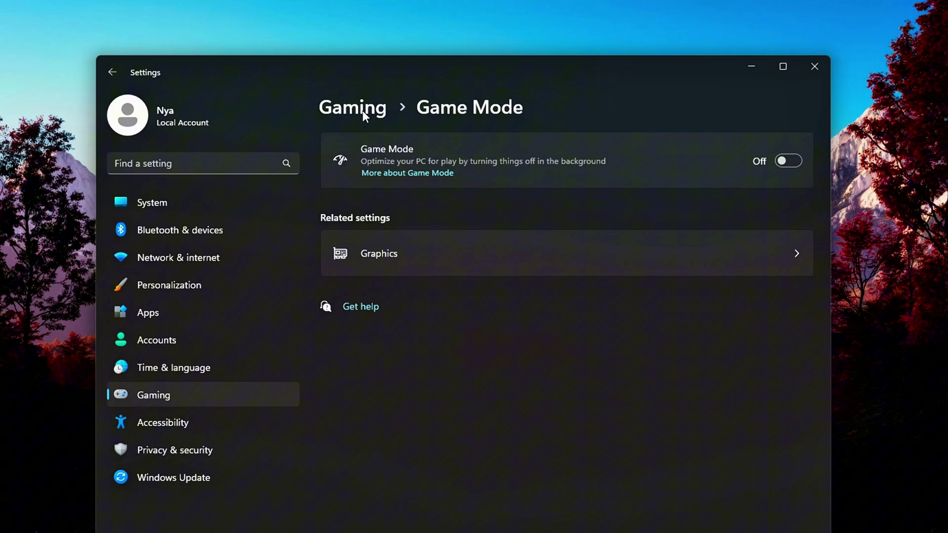
left_click(774, 160)
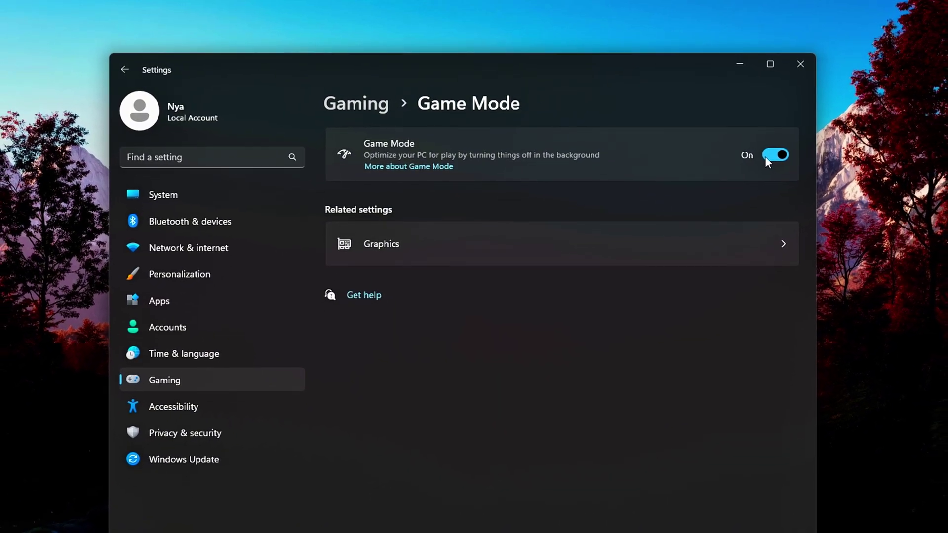
left_click(765, 154)
left_click(378, 104)
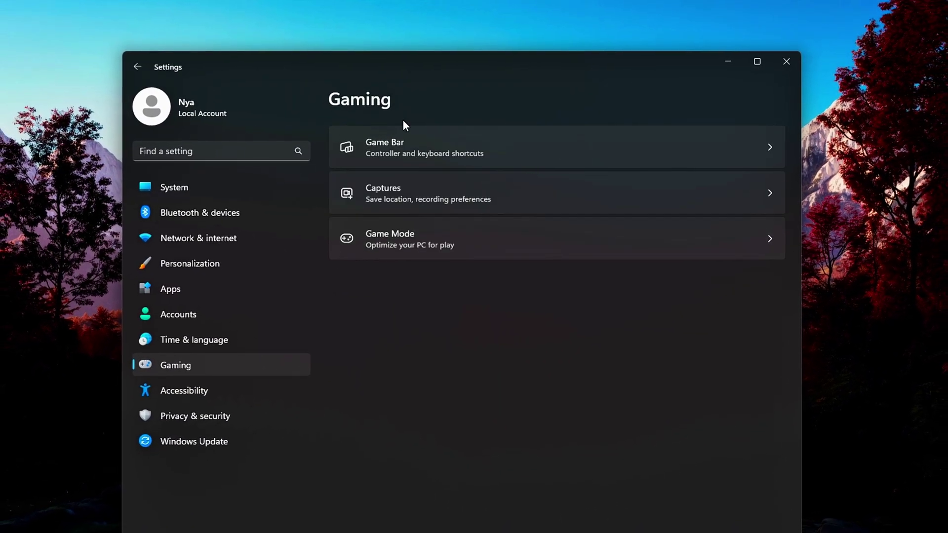
Step: Return to Game Bar and leave the controller option switched On
left_click(708, 157)
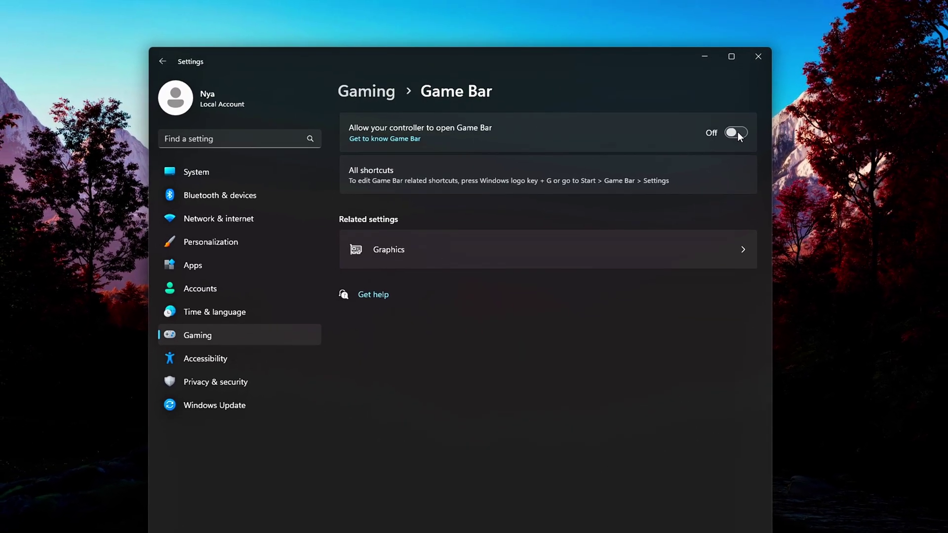
left_click(746, 138)
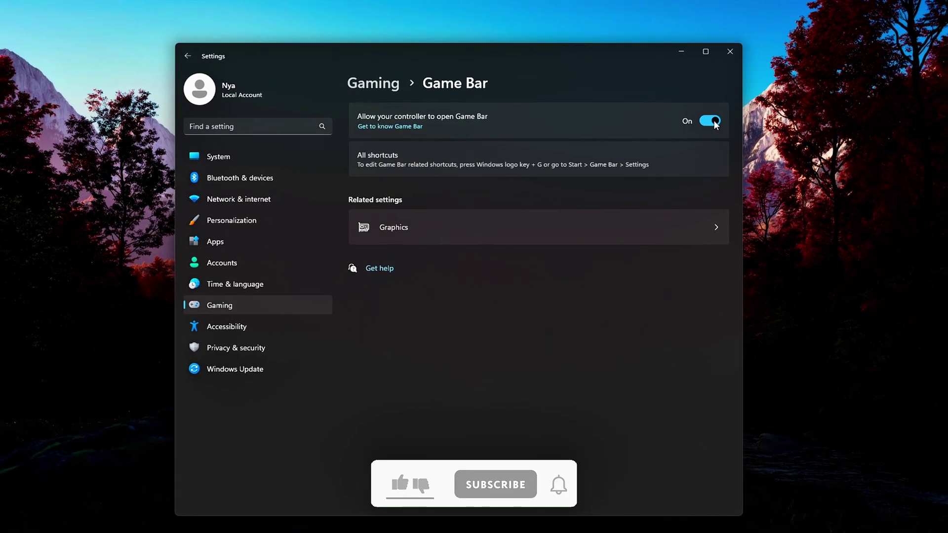
left_click(709, 121)
left_click(709, 121)
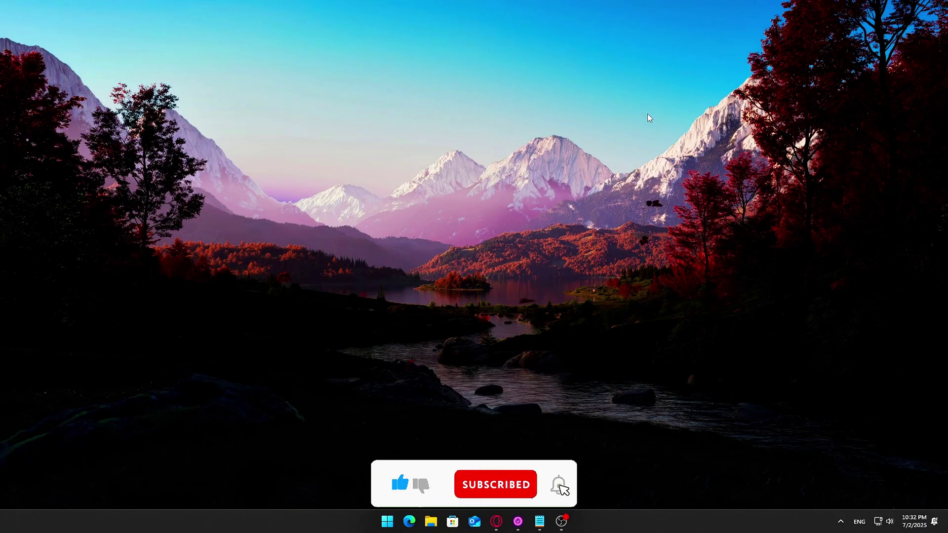
Step: Reopen Settings with Win+I and go to Gaming › Game Bar
key("super+i")
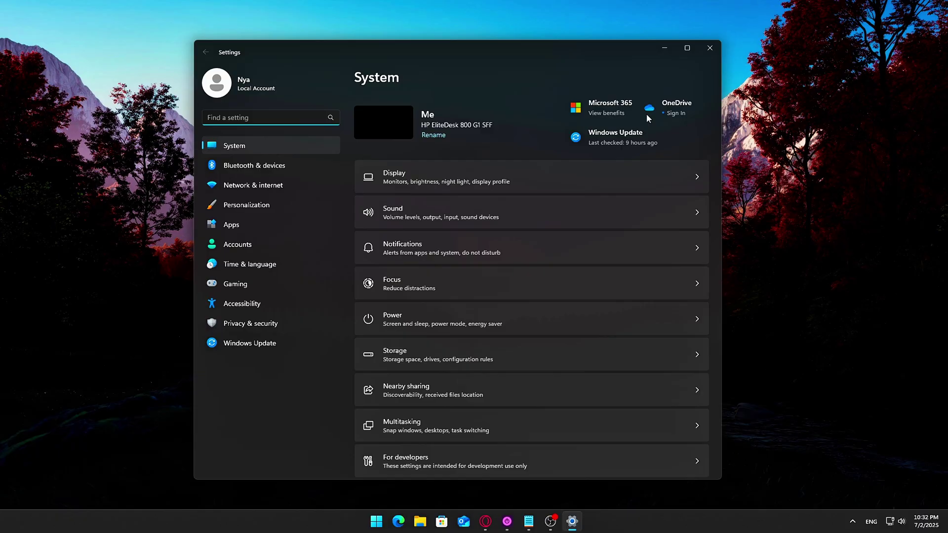
left_click(281, 286)
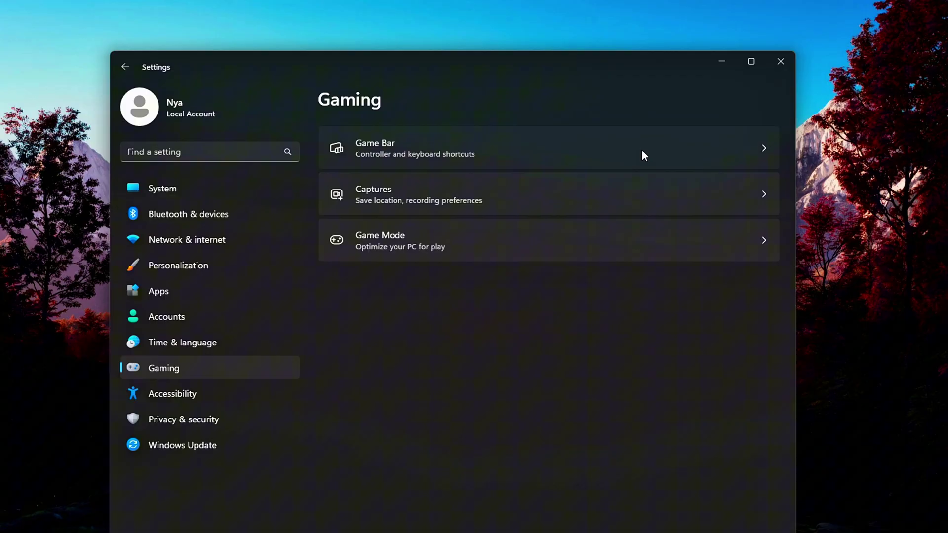
left_click(642, 151)
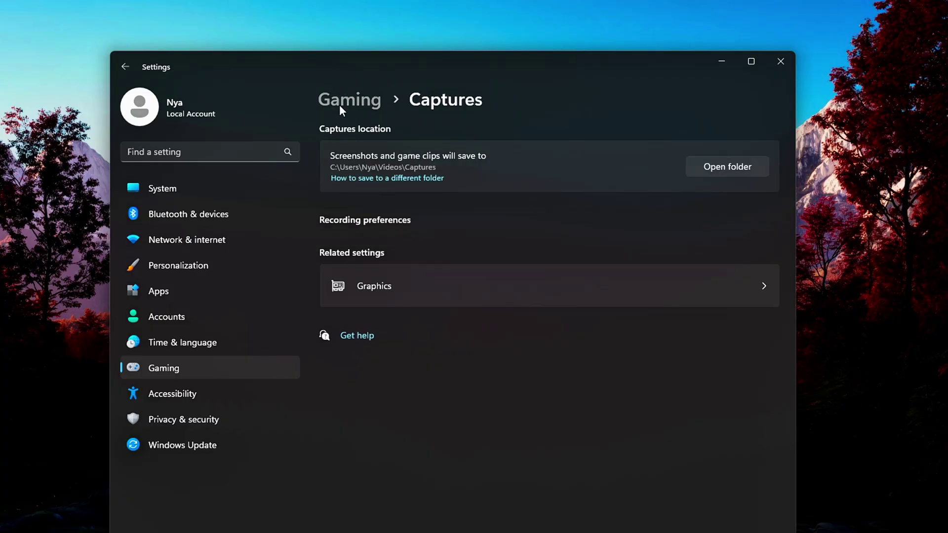
Step: Check that Game Mode is On, then go back to the Gaming overview
left_click(340, 105)
left_click(415, 233)
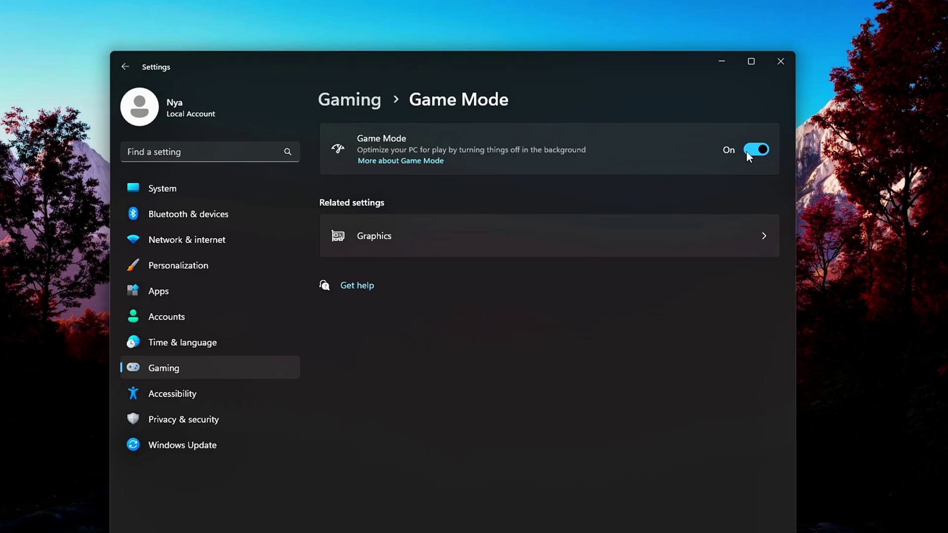
left_click(348, 100)
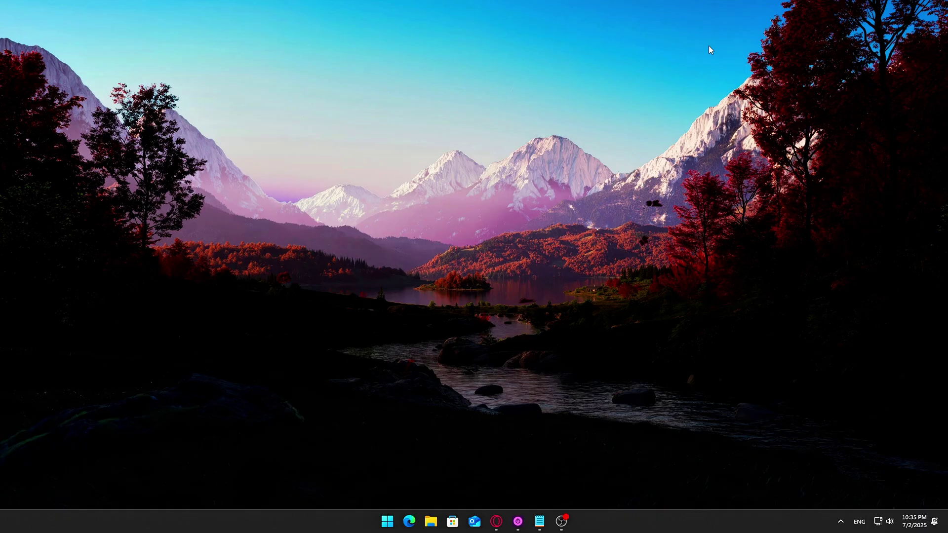
Step: Search 'View advanced system settings' to open System Properties and centre the window
key("super+r")
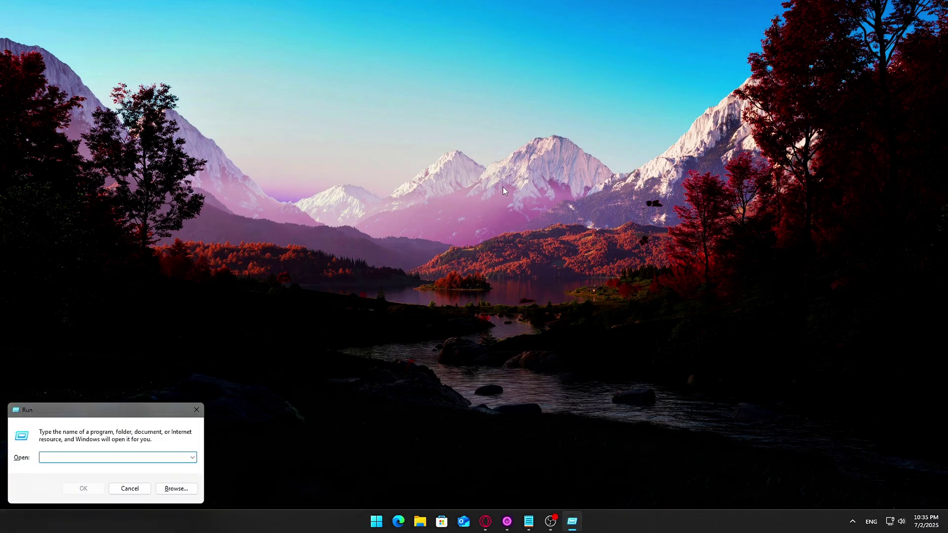
key("Escape")
key("super+s")
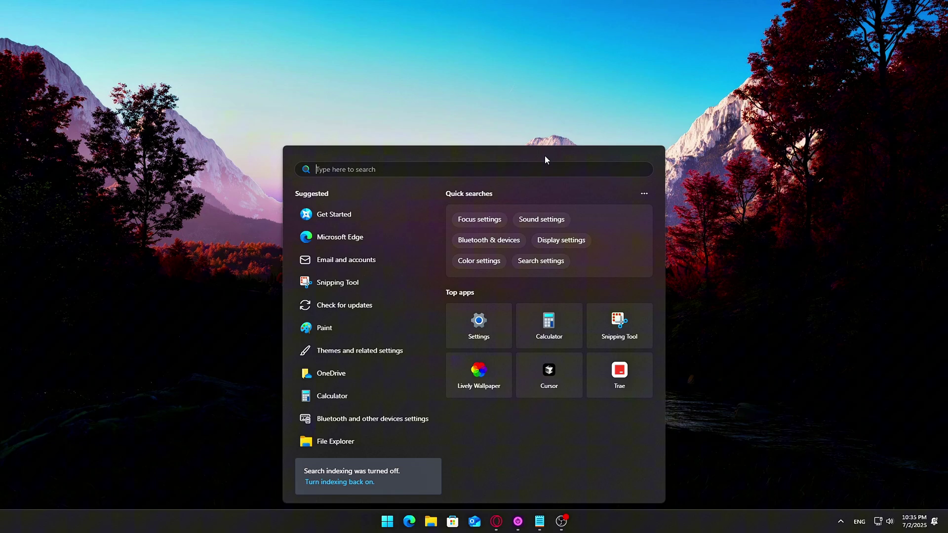
type("View advanced system")
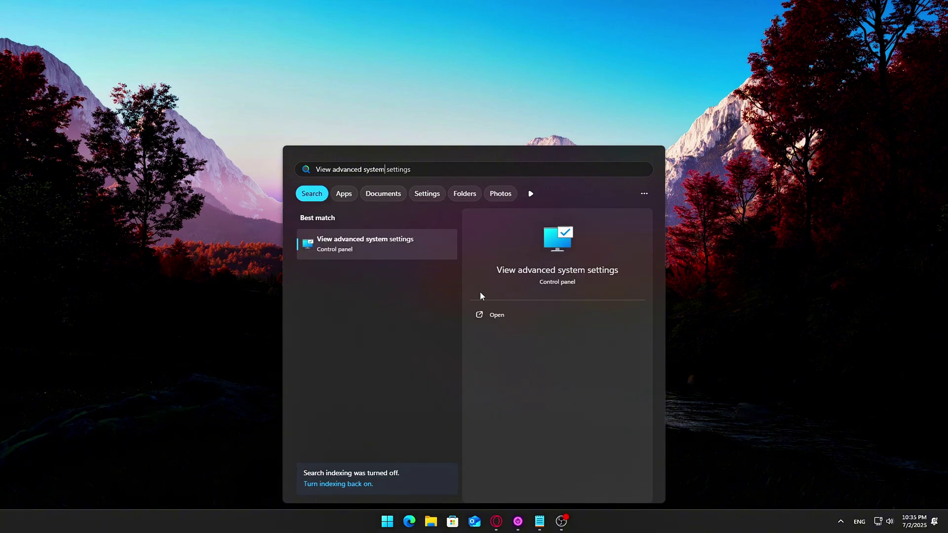
left_click(489, 314)
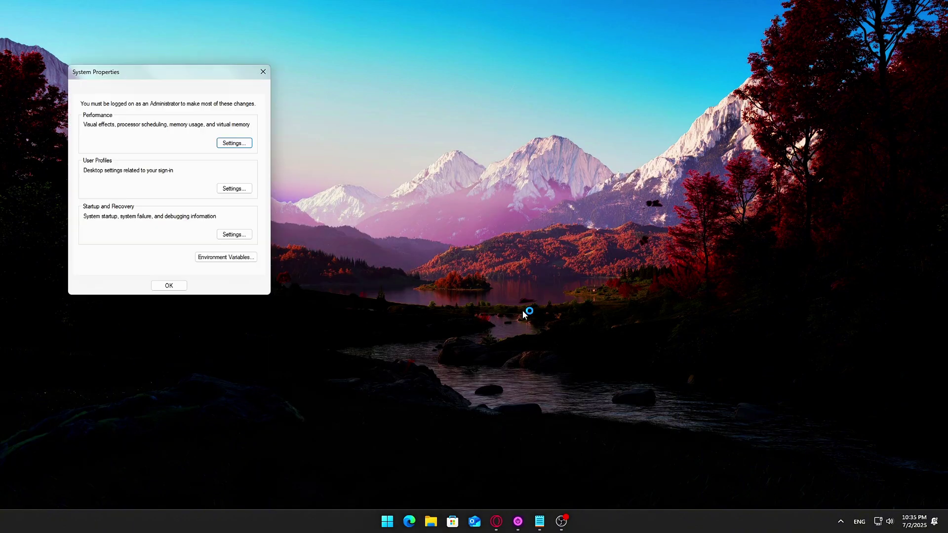
left_click_drag(195, 79, 506, 135)
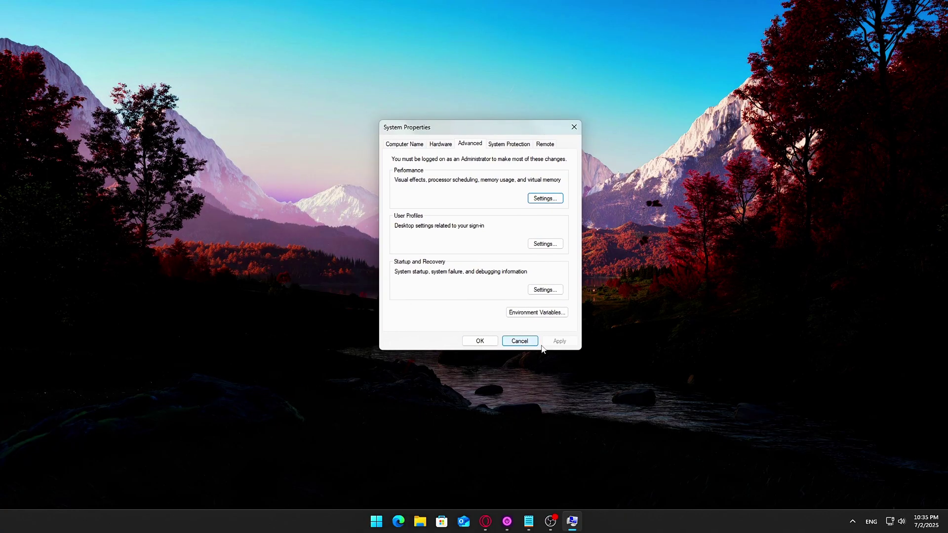
Step: Set processor scheduling to Programs and apply it, then open ParkControl's Dynamic Boost settings
left_click(547, 195)
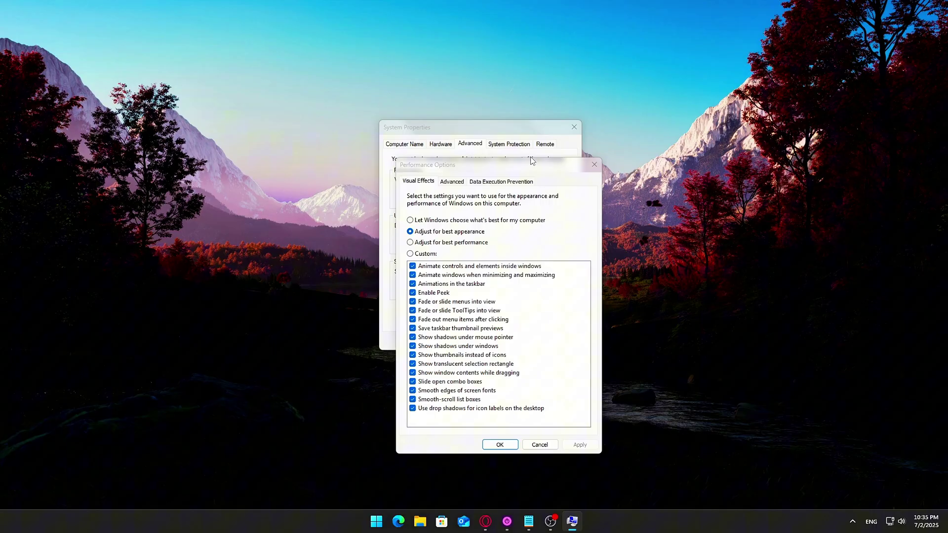
left_click_drag(526, 164, 499, 109)
left_click(424, 127)
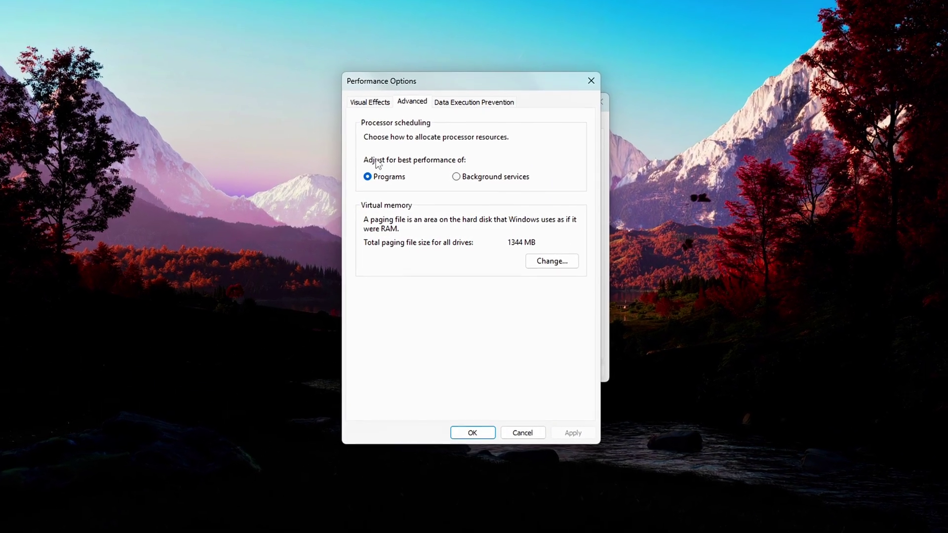
left_click(457, 179)
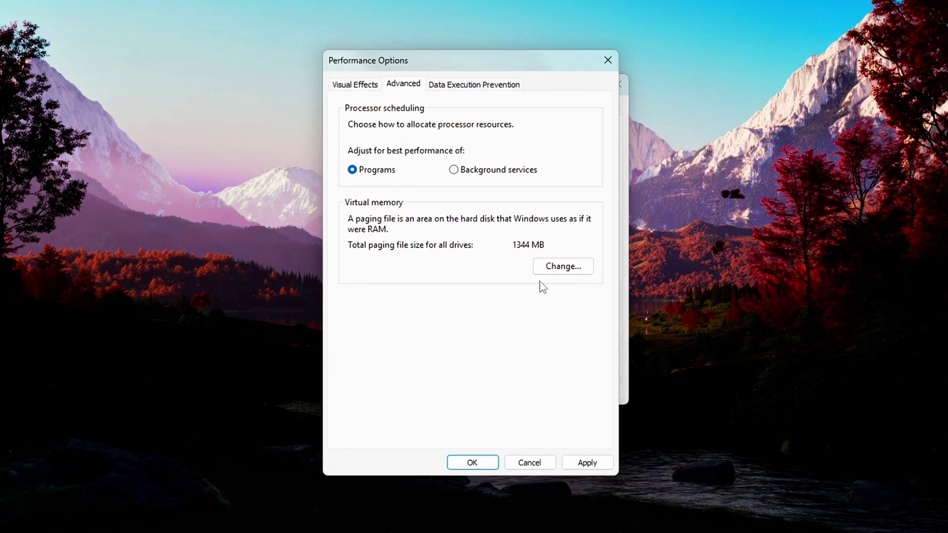
left_click(587, 463)
left_click(457, 463)
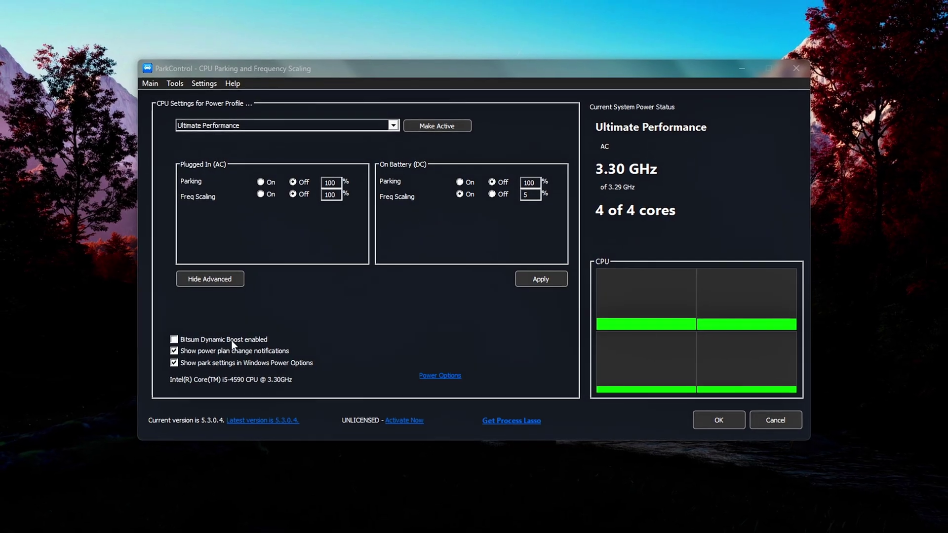
left_click(247, 340)
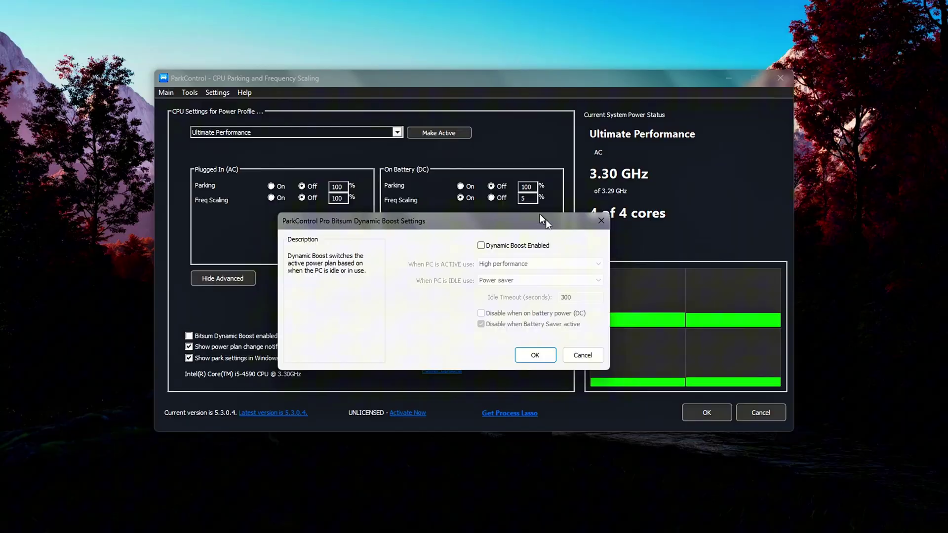